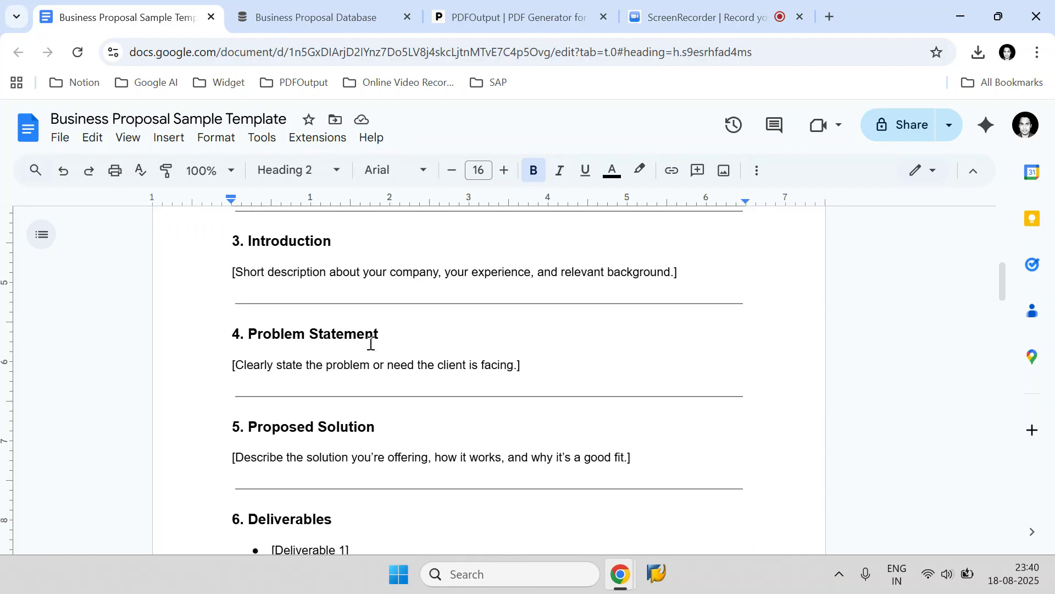
- Look through the Business Proposal Sample Template from its cover page to the last page
scroll(370, 342, down, 4)
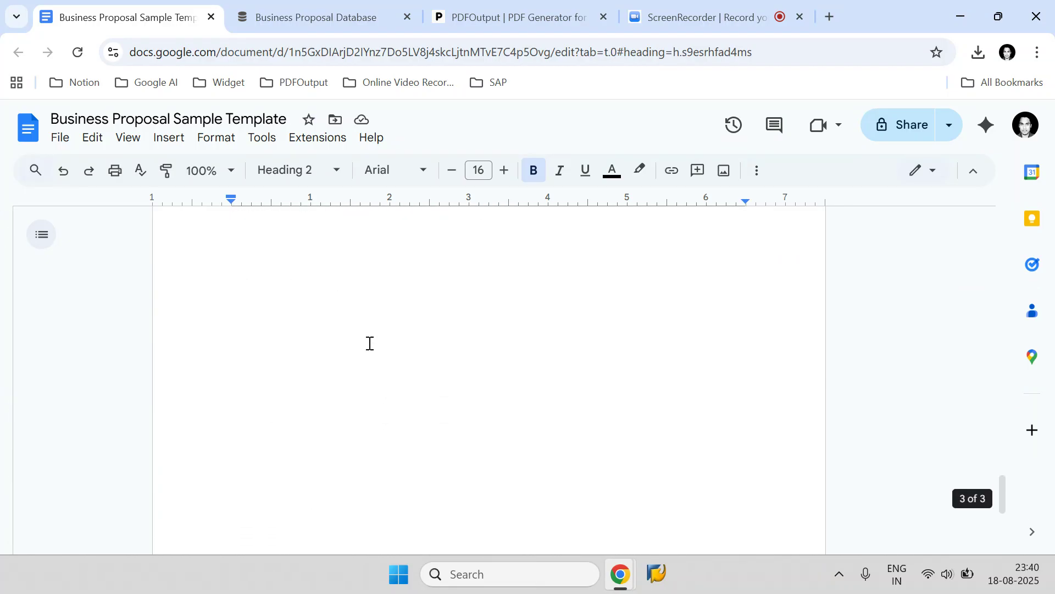
scroll(373, 346, up, 20)
scroll(379, 347, up, 10)
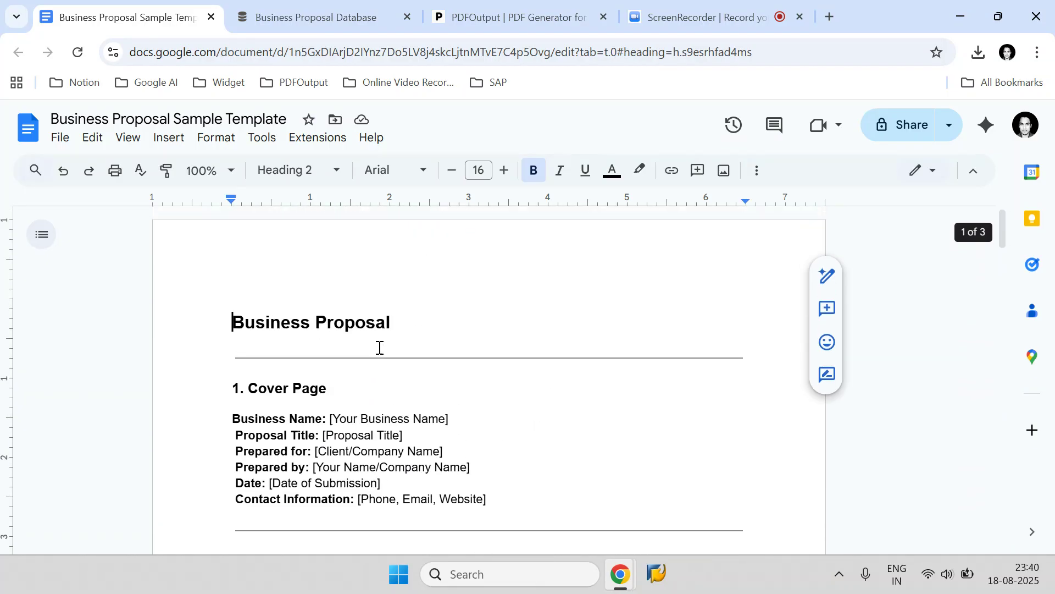
click(390, 335)
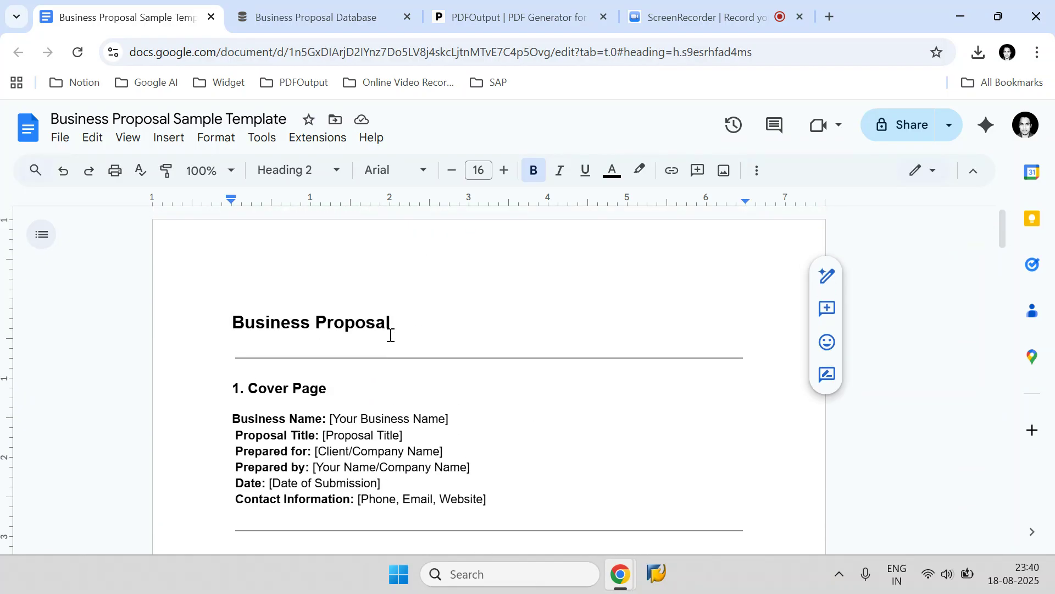
- Switch to the Business Proposal Database in Notion, widen the Client Name column to fit the names, and select all three records
click(306, 17)
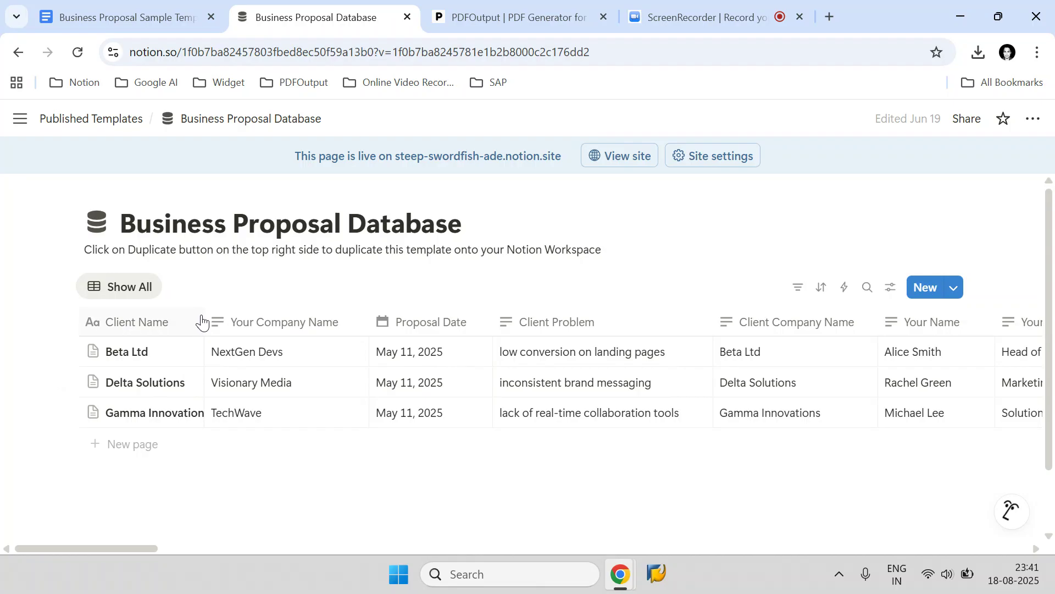
drag(203, 318, 220, 317)
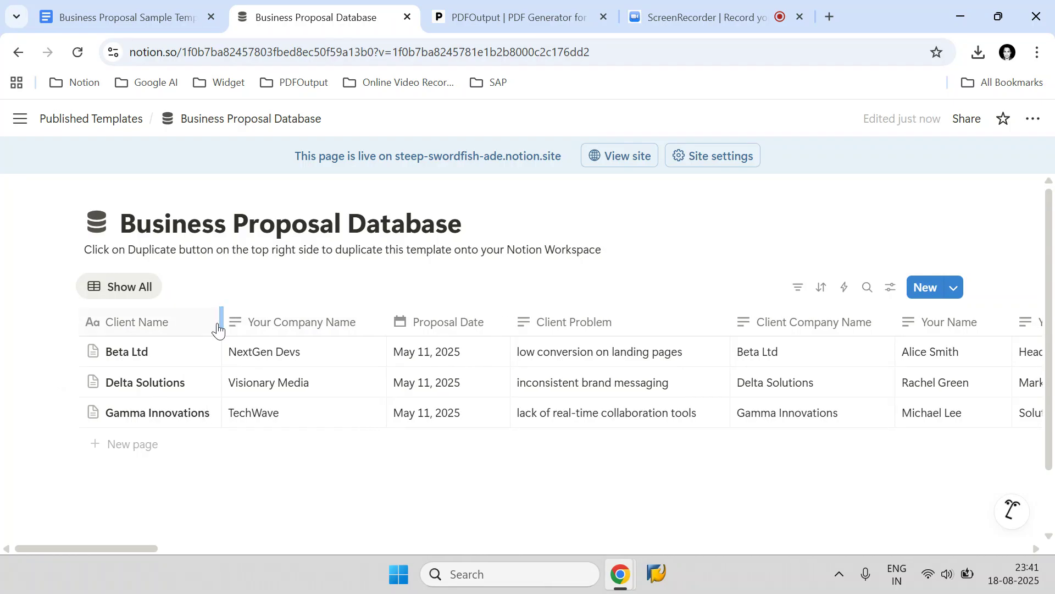
click(64, 352)
click(63, 382)
click(64, 412)
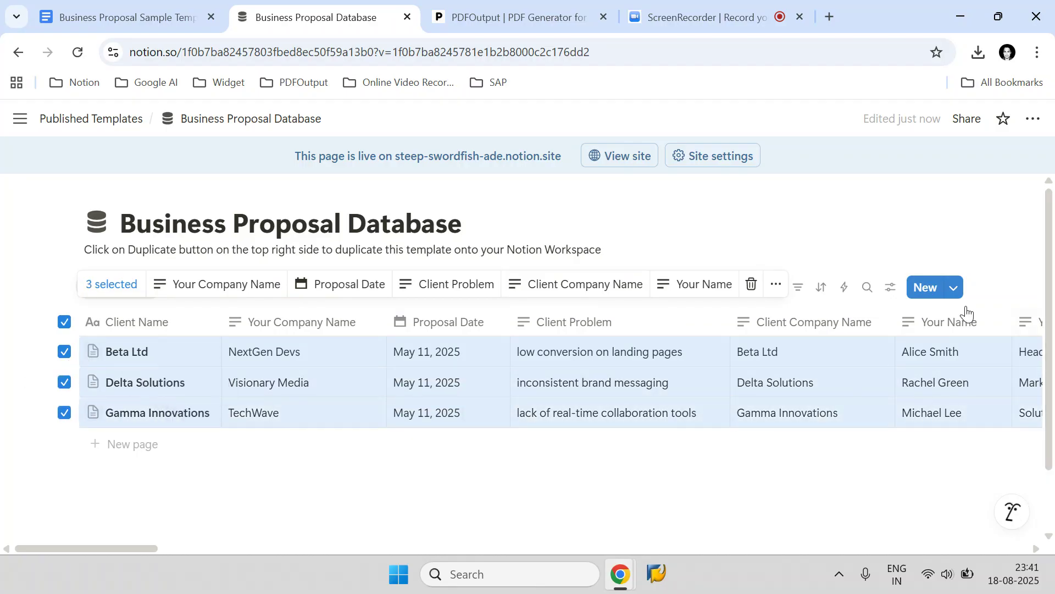
- Review the placeholder sections in the Google Docs template again, then clear the record selection in the Notion database
click(148, 16)
scroll(238, 365, down, 9)
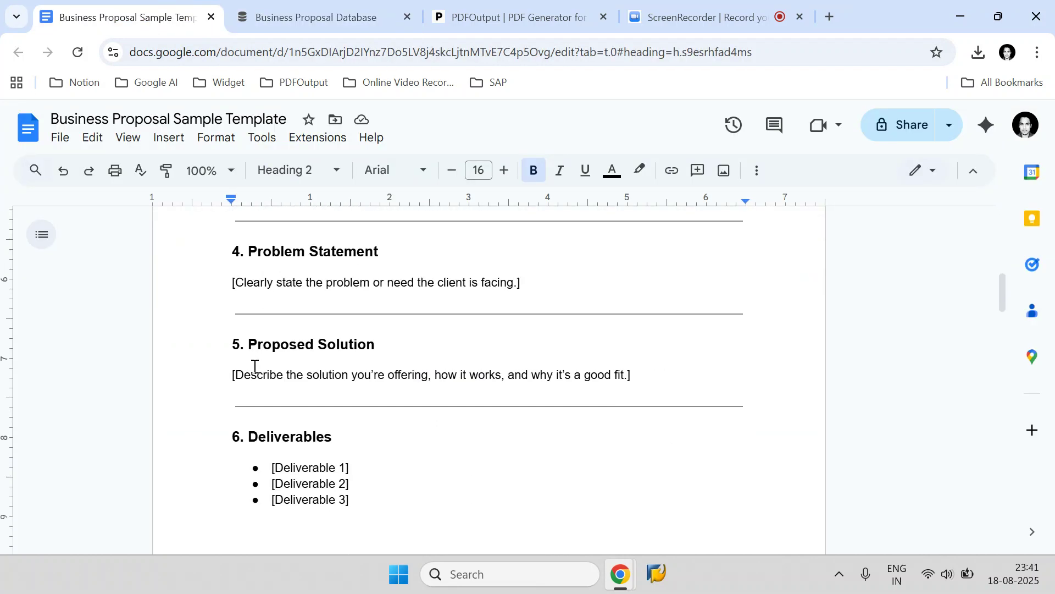
scroll(255, 366, up, 9)
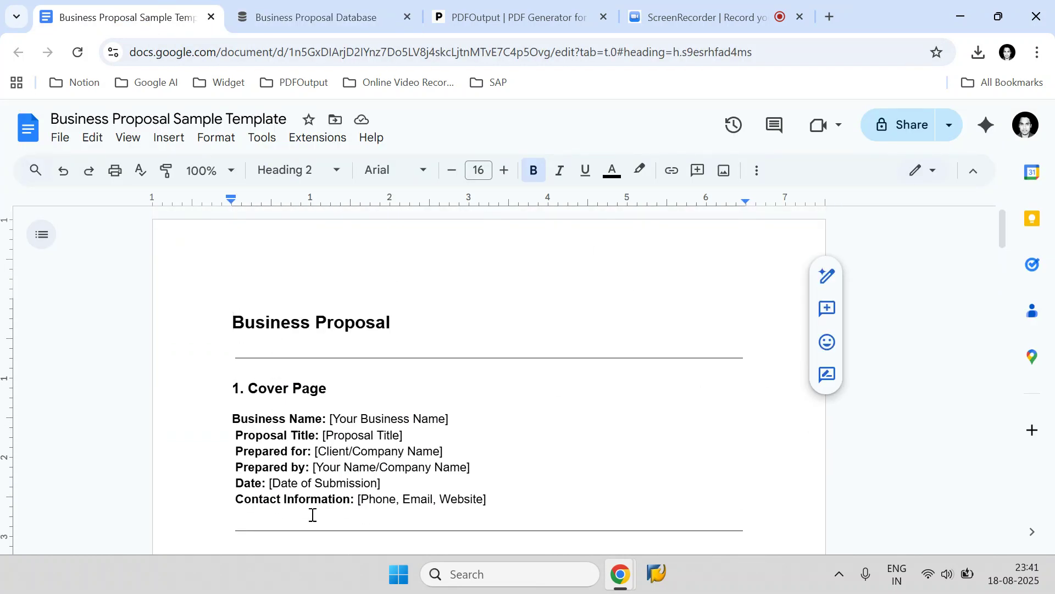
click(311, 16)
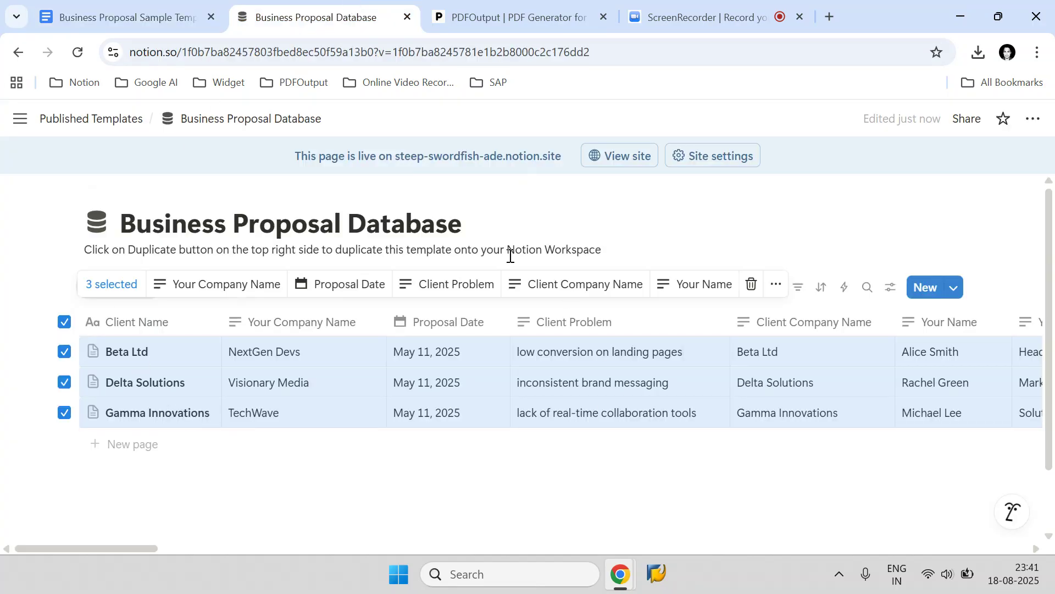
click(64, 323)
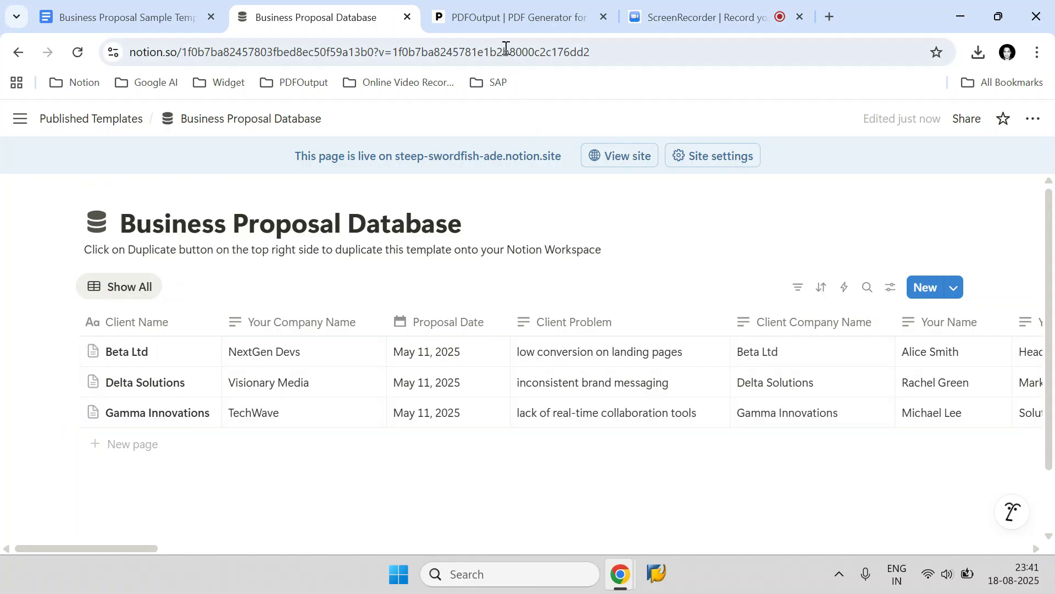
- Switch to PDFOutput, read its home page introduction, and sign in with the Google account that holds the template
click(496, 24)
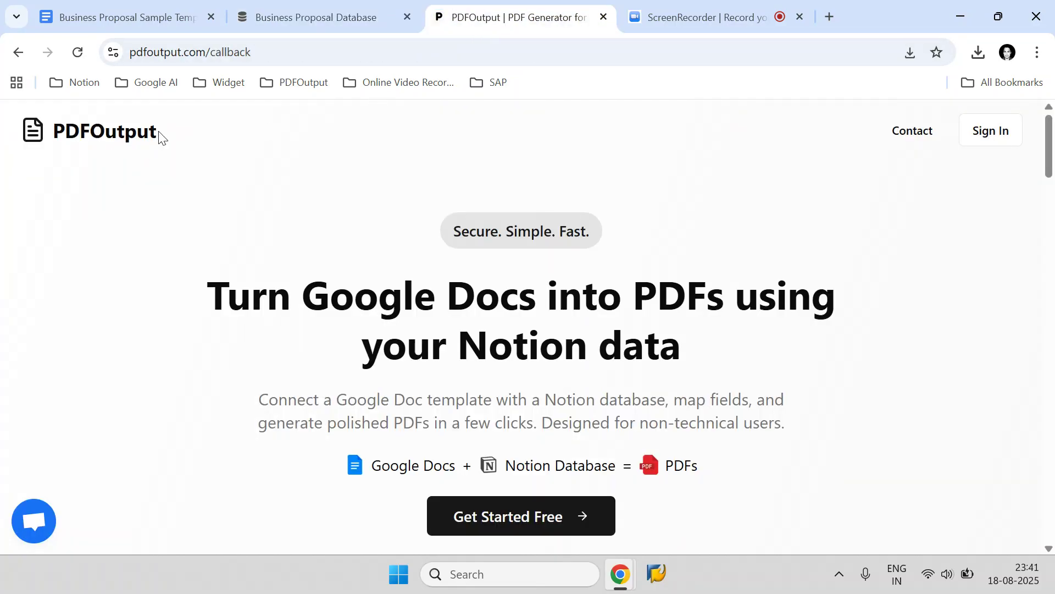
drag(159, 136, 60, 130)
scroll(259, 229, down, 5)
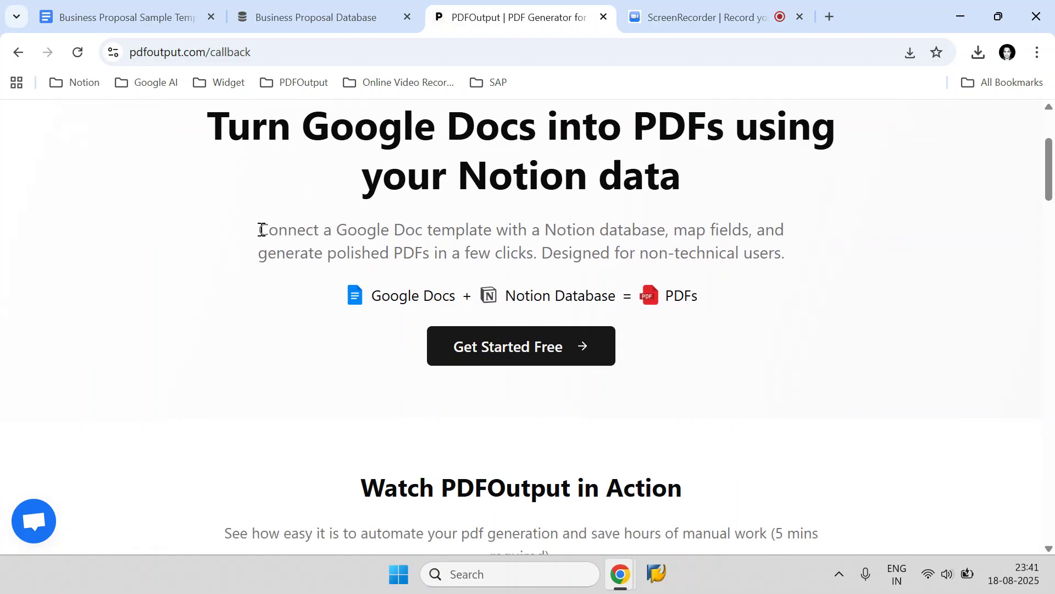
scroll(261, 232, up, 5)
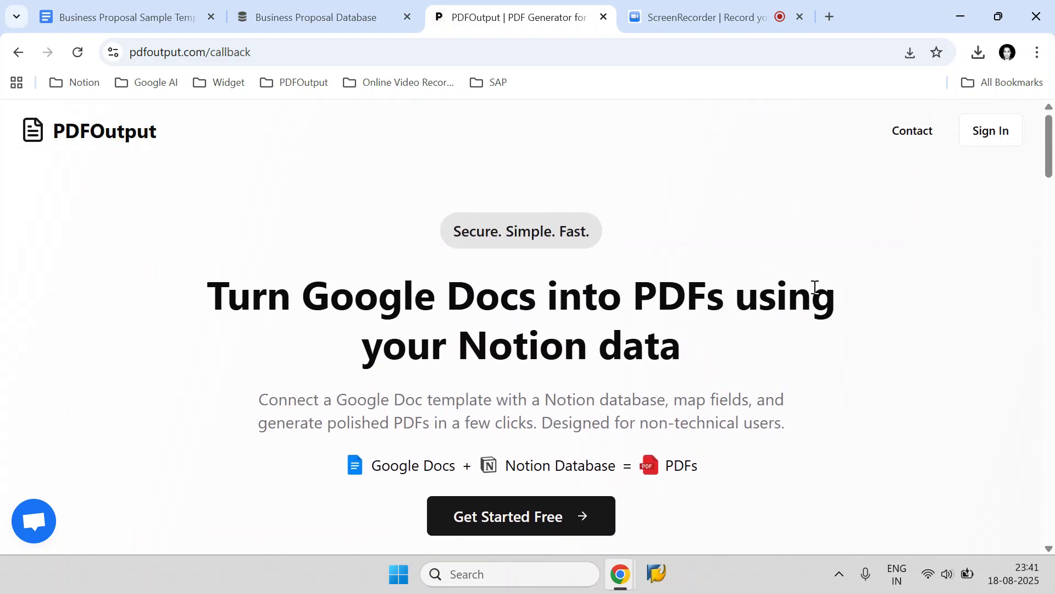
click(472, 522)
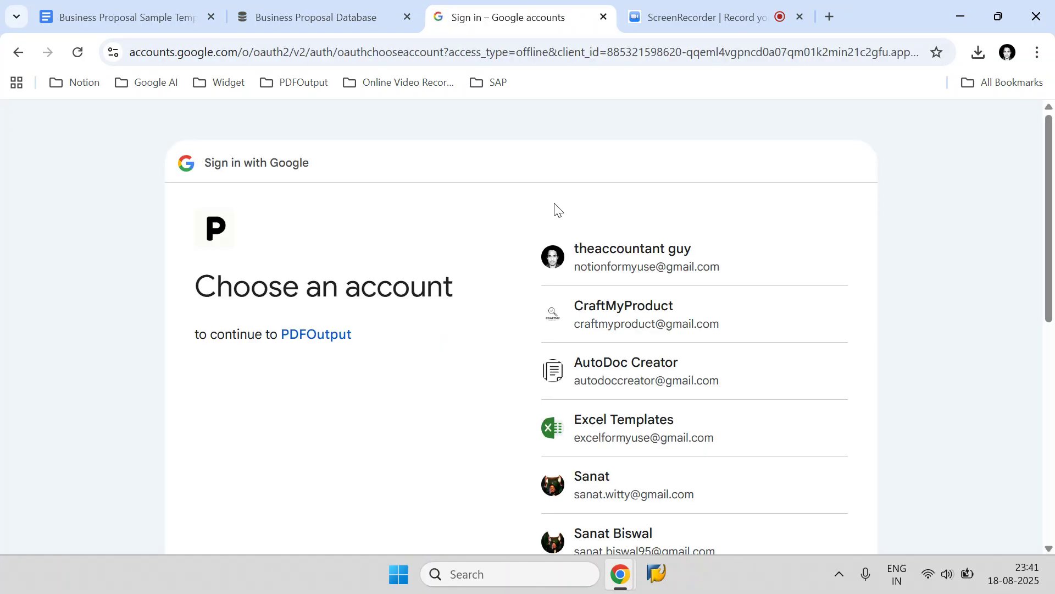
click(691, 252)
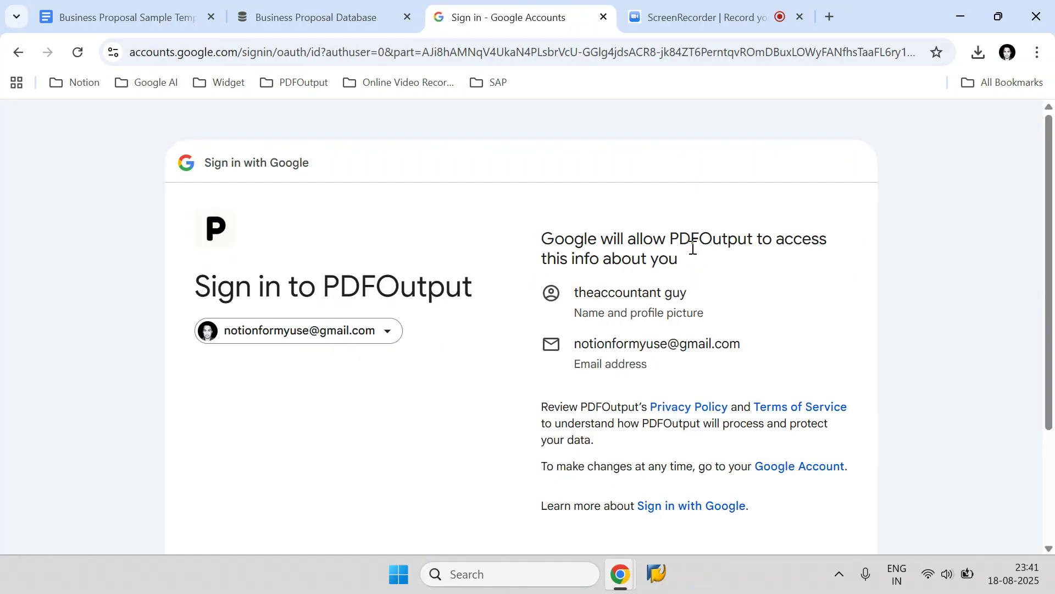
scroll(783, 415, down, 3)
click(783, 415)
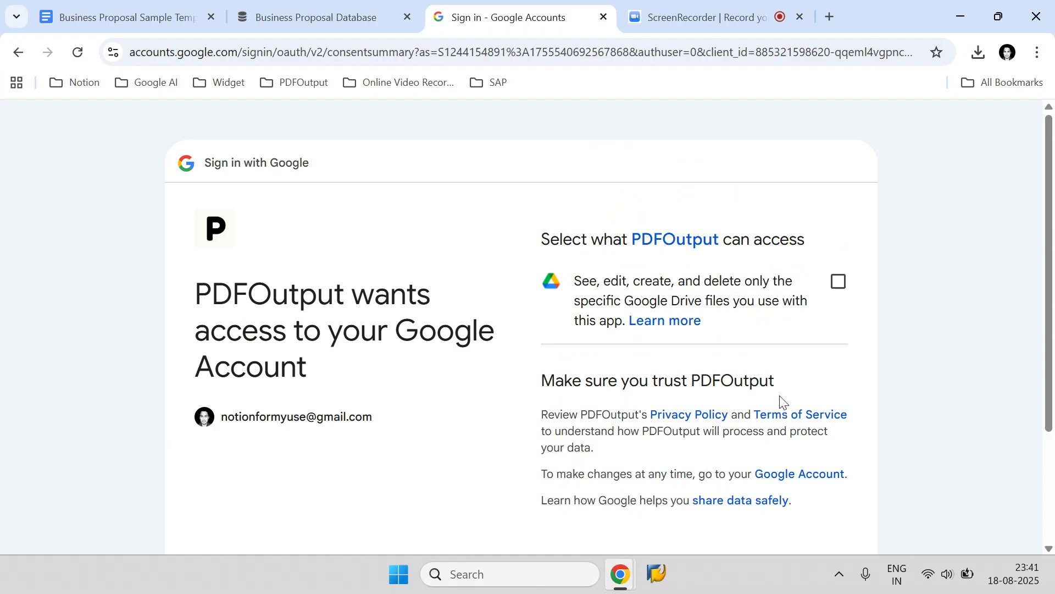
- Grant PDFOutput access to the specific Google Drive files used with it and continue
click(833, 290)
scroll(637, 287, down, 3)
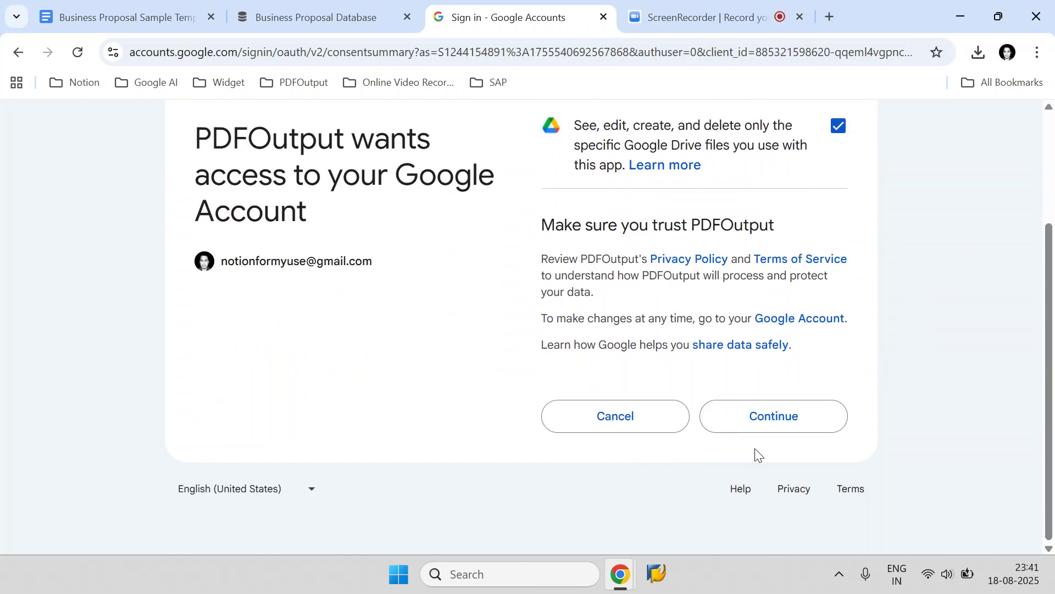
click(756, 424)
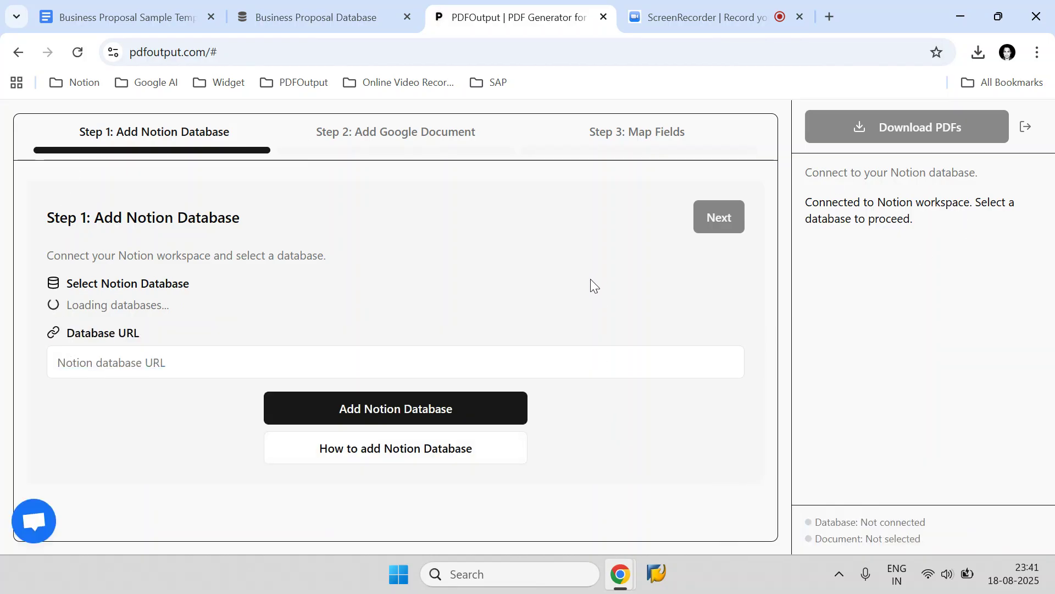
- Start adding a Notion database in PDFOutput and proceed to choosing which pages it can access
click(165, 135)
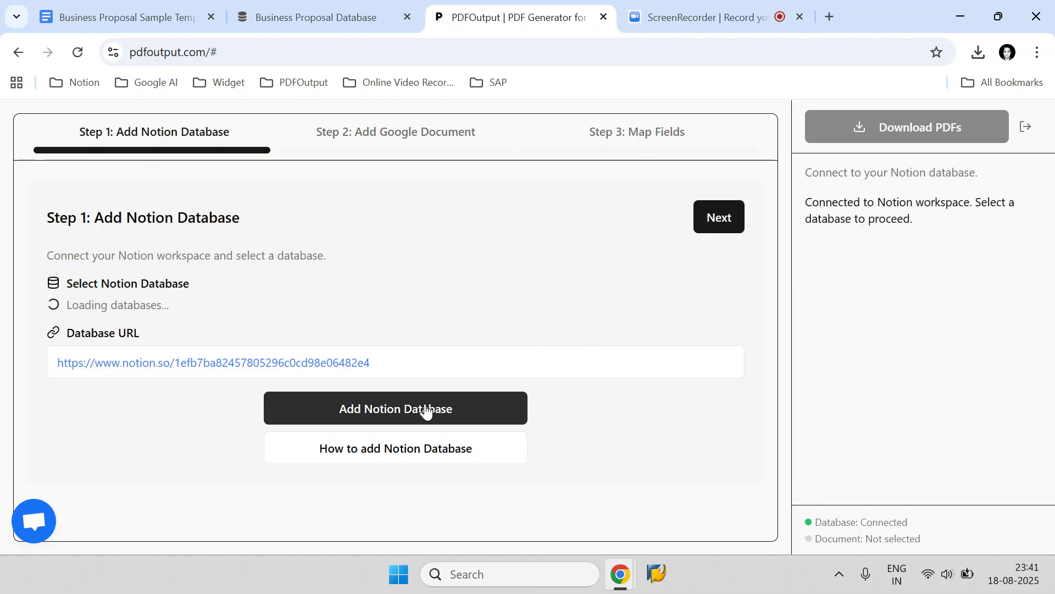
click(377, 410)
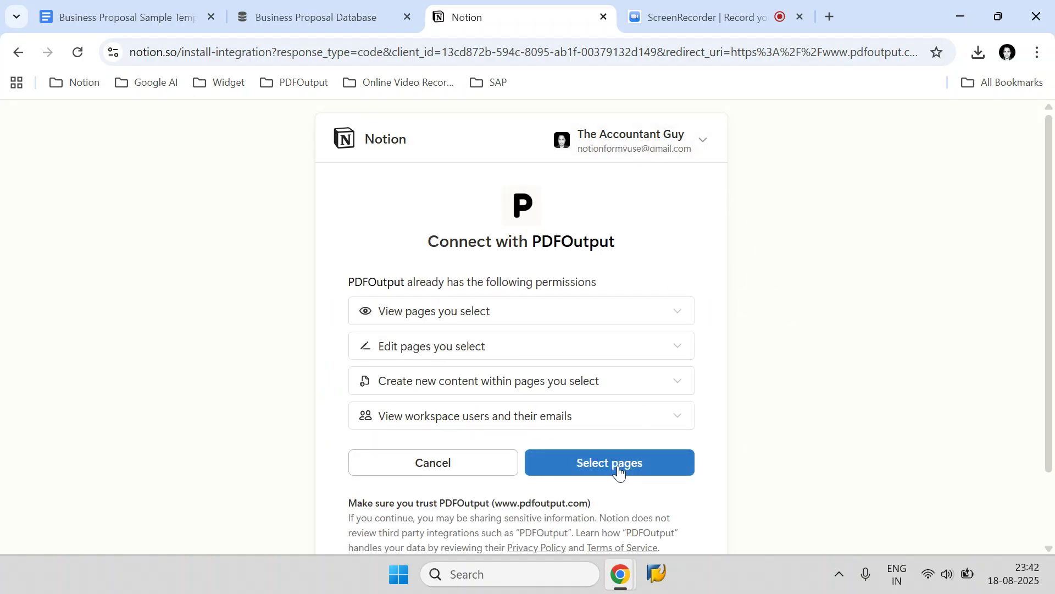
click(620, 467)
- Copy the title "Business Proposal Database" from its Notion page and return to the page access selection
click(354, 16)
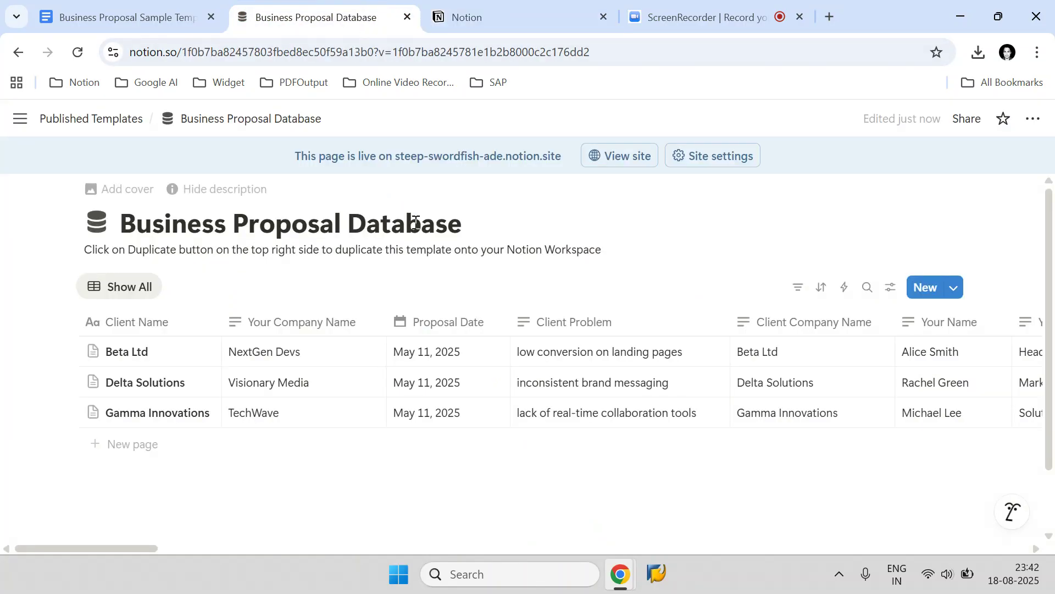
drag(463, 226, 122, 224)
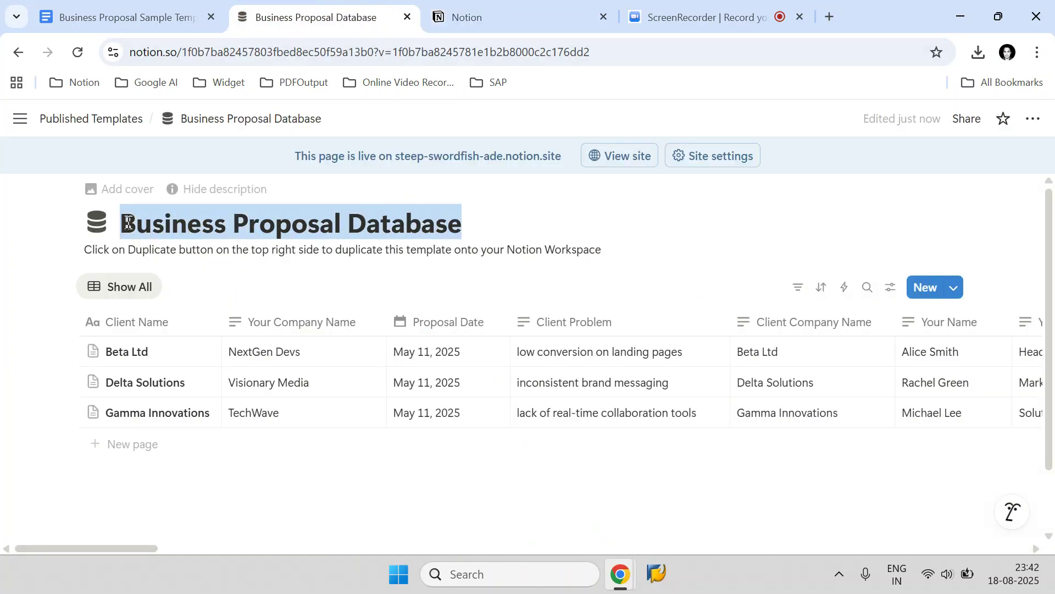
right_click(129, 227)
click(161, 237)
click(468, 17)
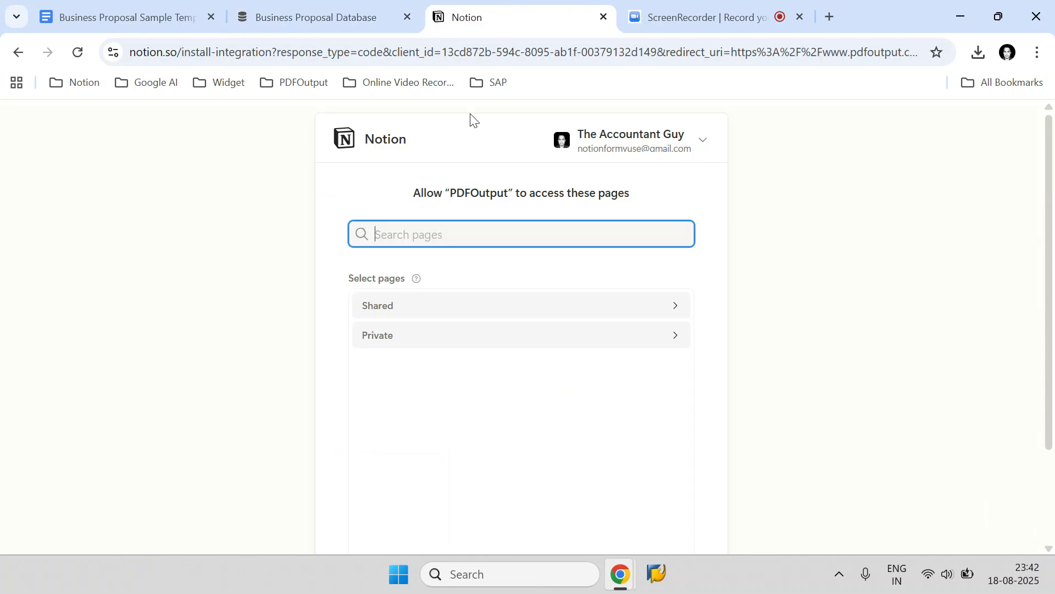
- Search the pages for the copied title, add Business Proposal Database, and expand the Private pages
right_click(422, 238)
click(464, 364)
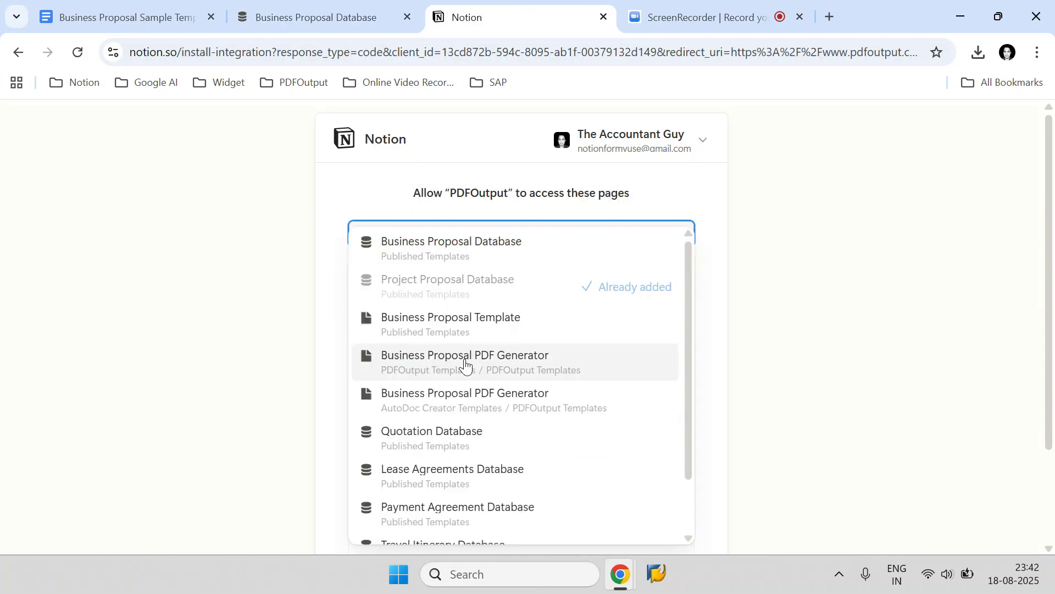
click(479, 256)
click(702, 190)
click(660, 334)
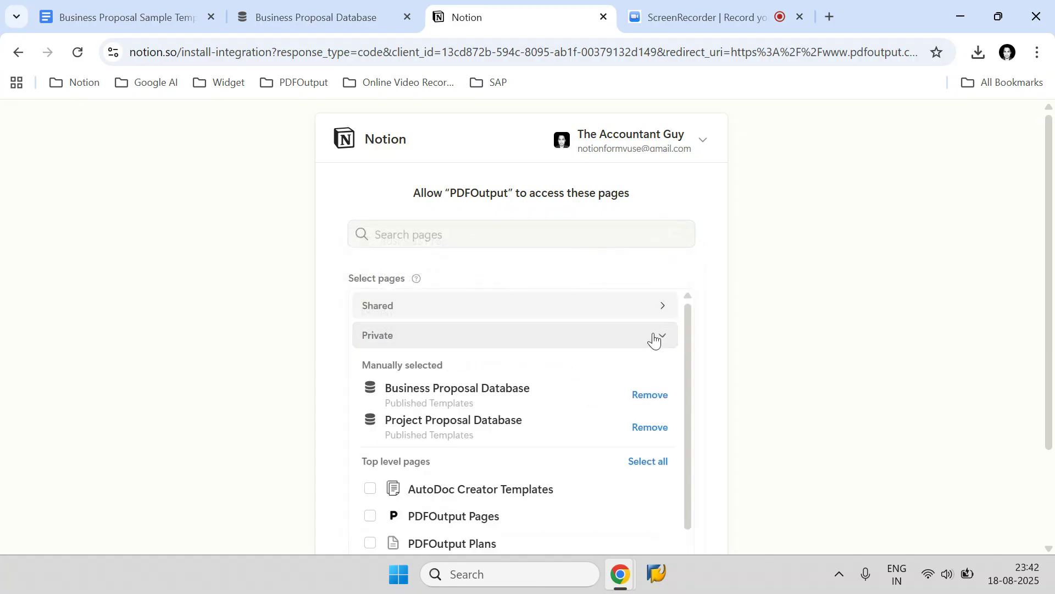
- Remove Project Proposal Database from the manually selected pages and allow PDFOutput access to the remaining one
scroll(524, 372, down, 1)
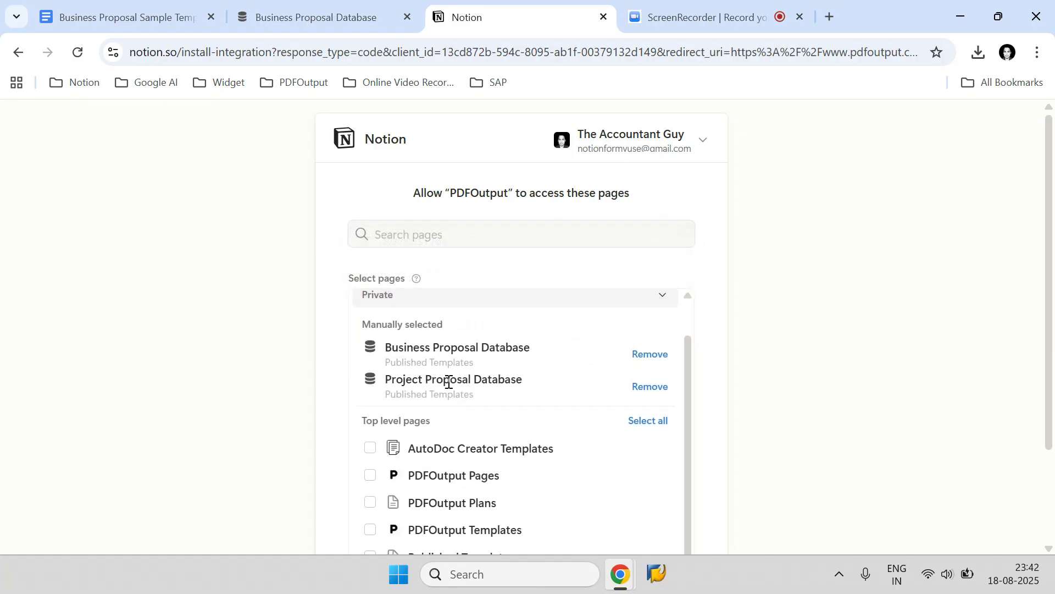
click(647, 388)
scroll(824, 358, down, 3)
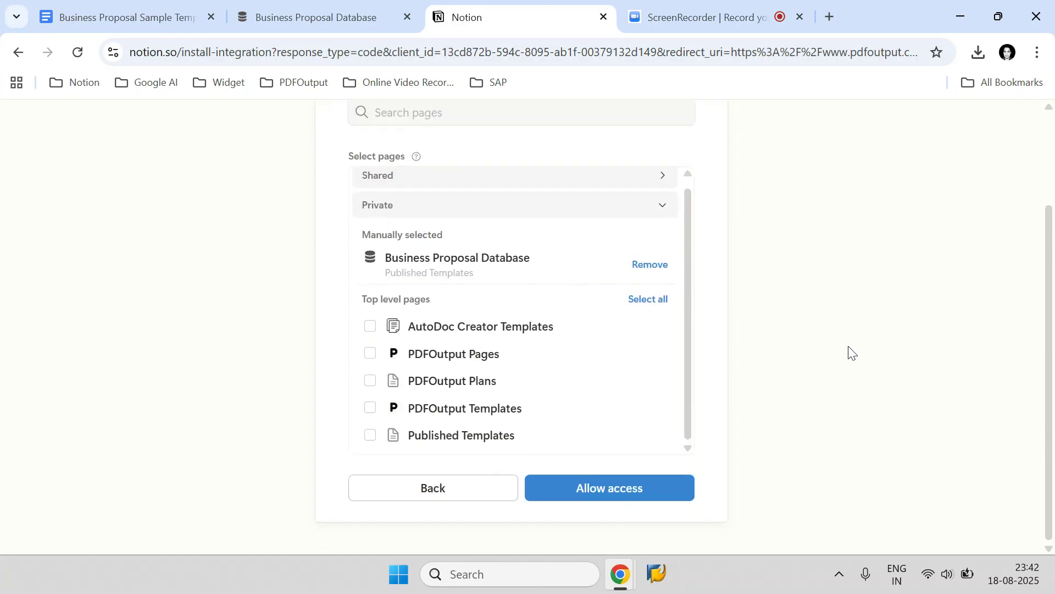
click(641, 493)
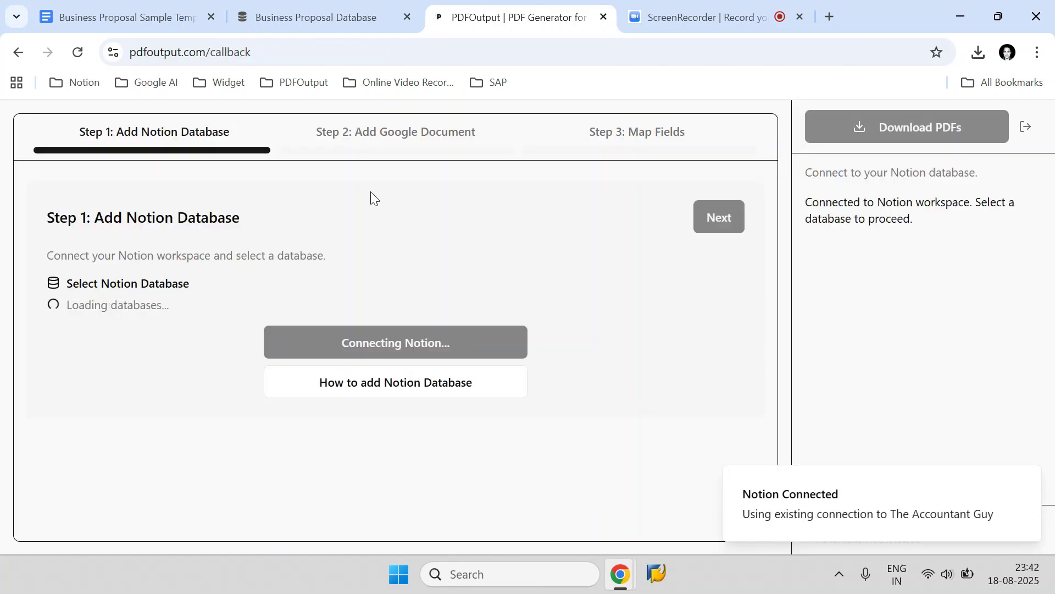
- Reload PDFOutput so Business Proposal Database loads as the source, and continue to adding the Google document
click(78, 52)
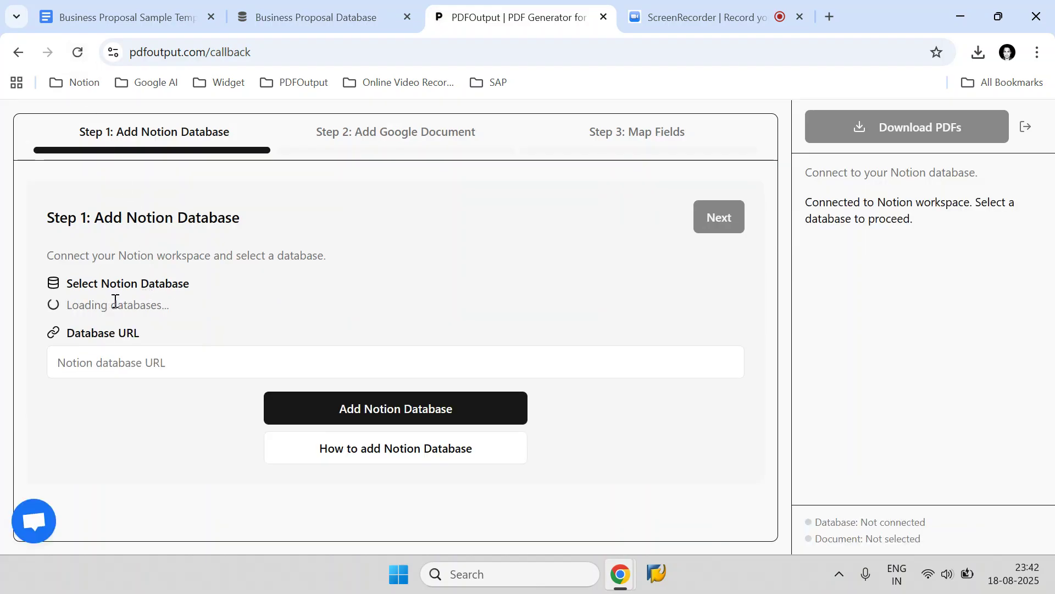
click(149, 132)
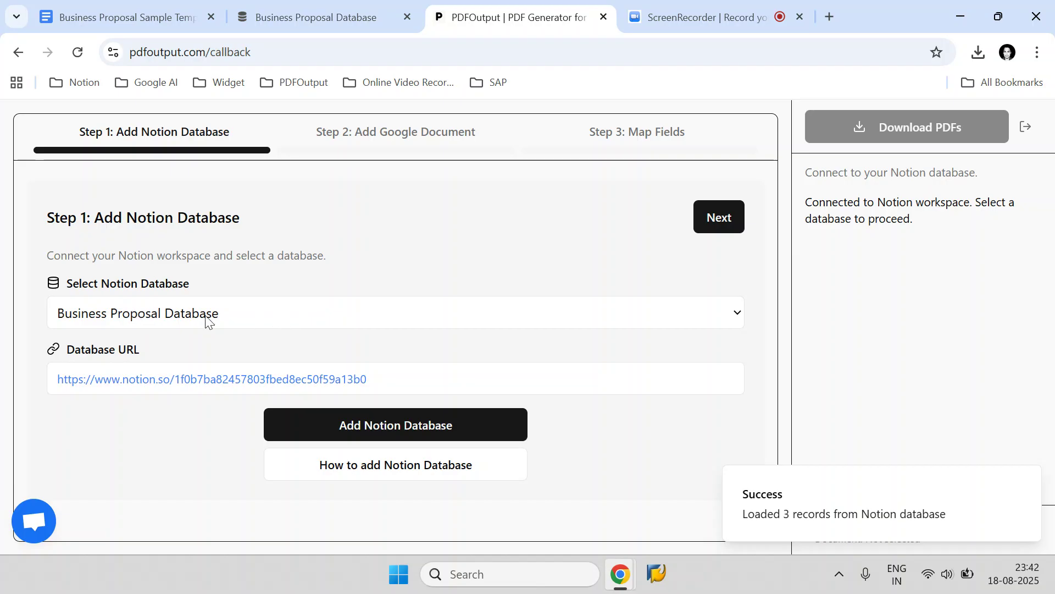
click(710, 220)
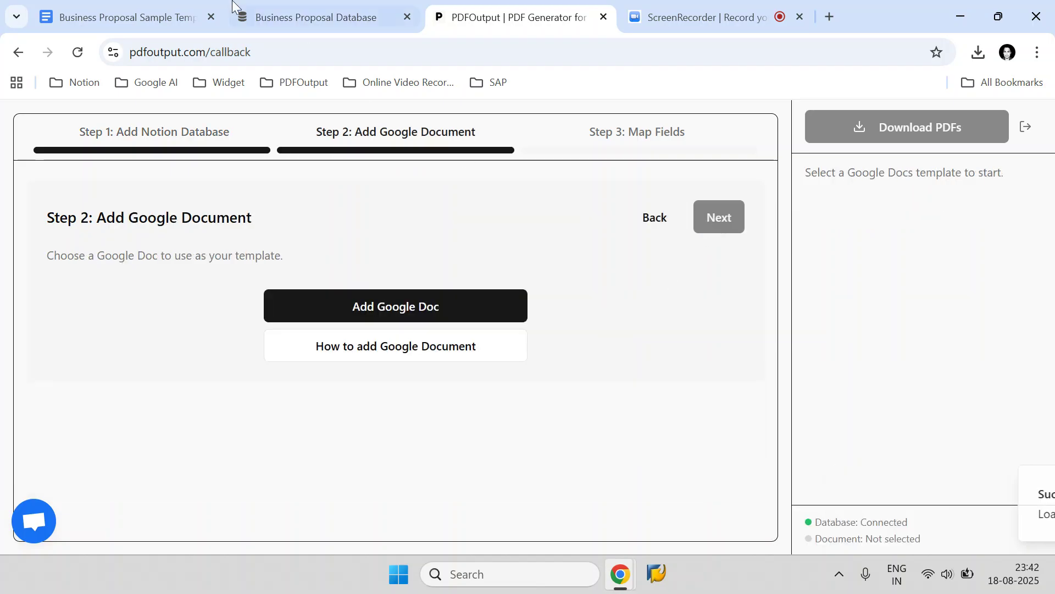
- Copy the title "Business Proposal Sample Template" from the Google Docs document and return to PDFOutput
click(175, 5)
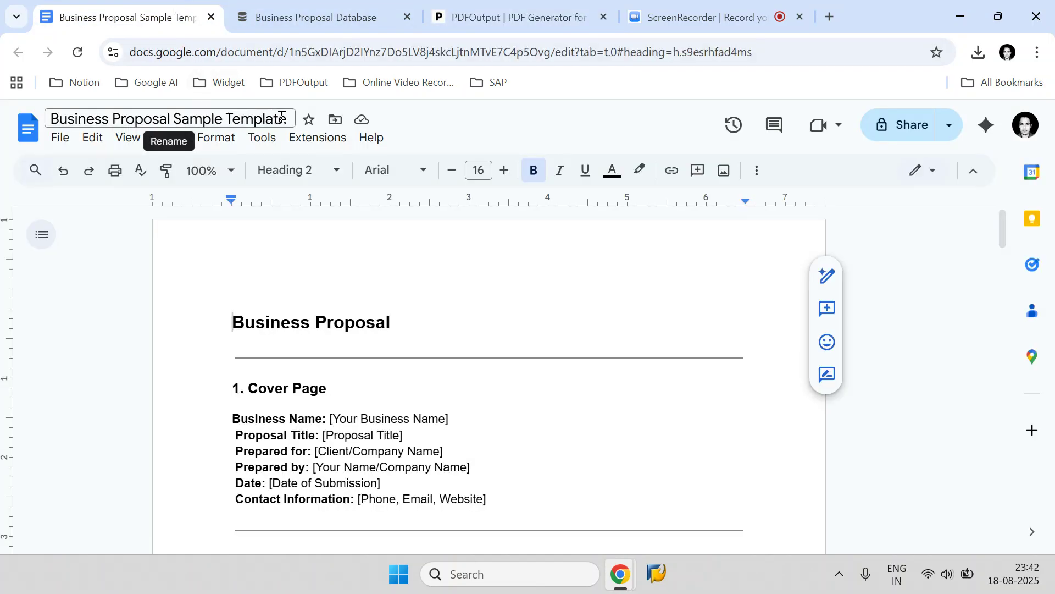
drag(286, 119, 44, 124)
key(Escape)
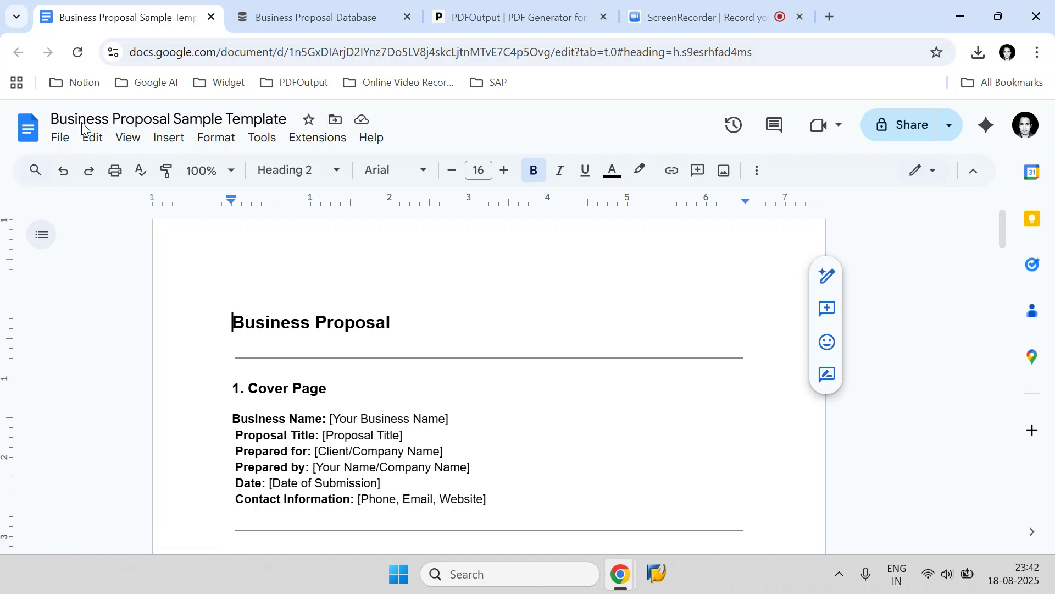
click(82, 122)
right_click(82, 119)
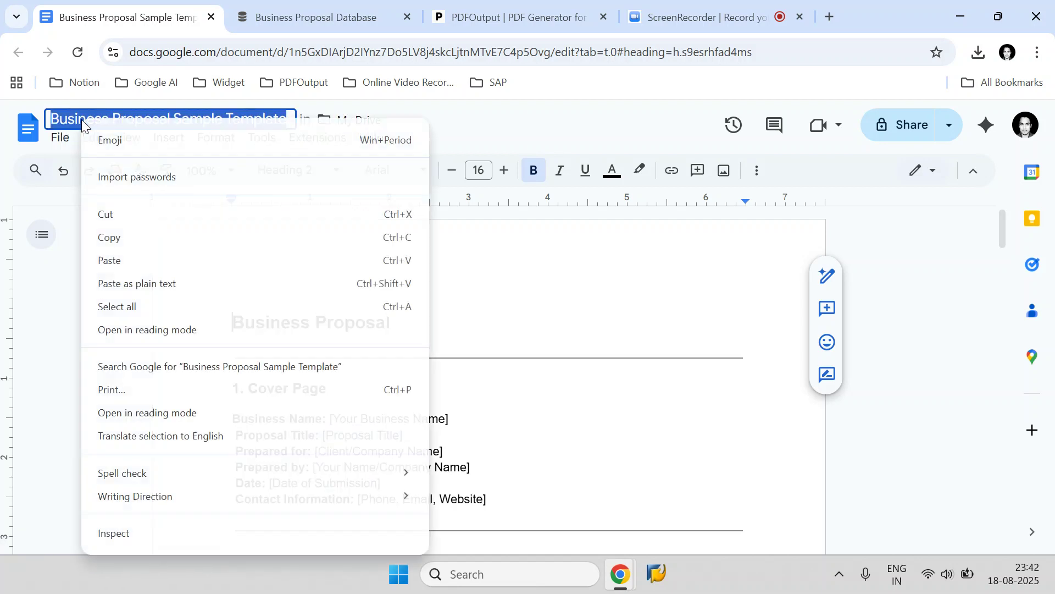
click(126, 241)
click(475, 6)
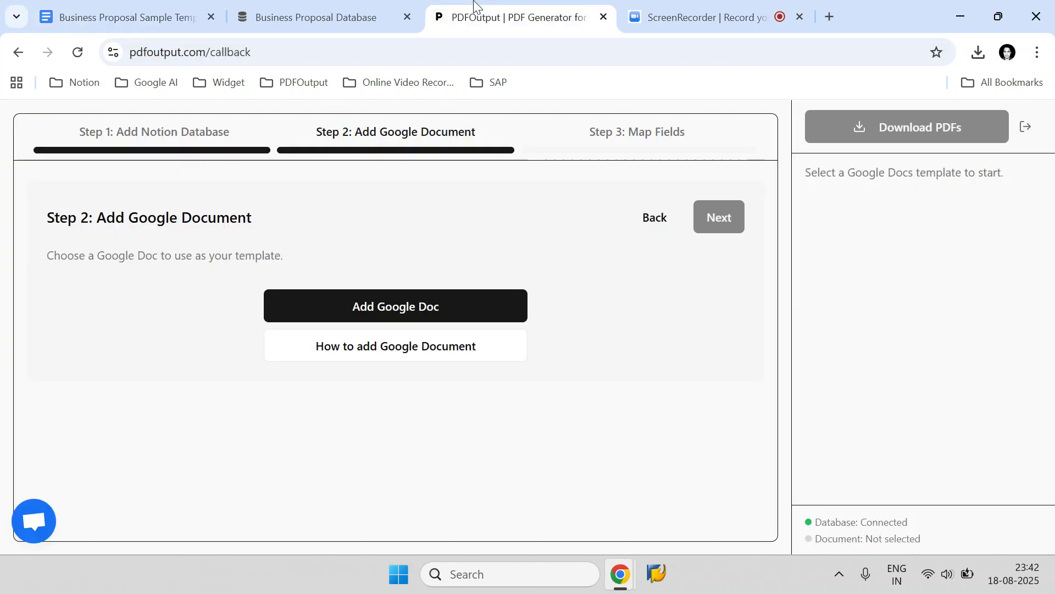
- Search Google Drive for the copied title and connect the Business Proposal Sample Template document as the PDF template
click(409, 294)
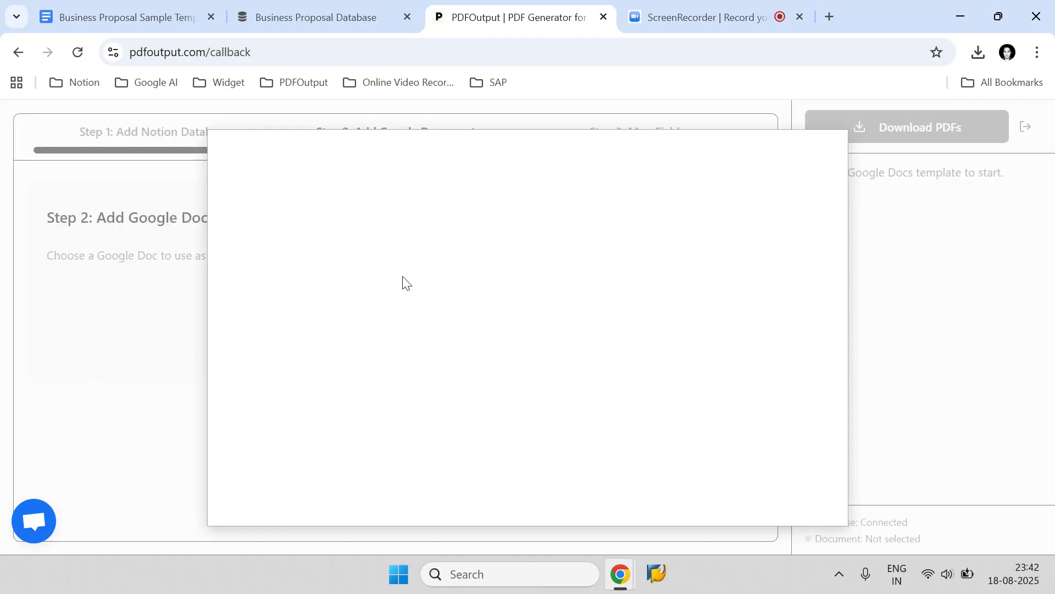
right_click(349, 242)
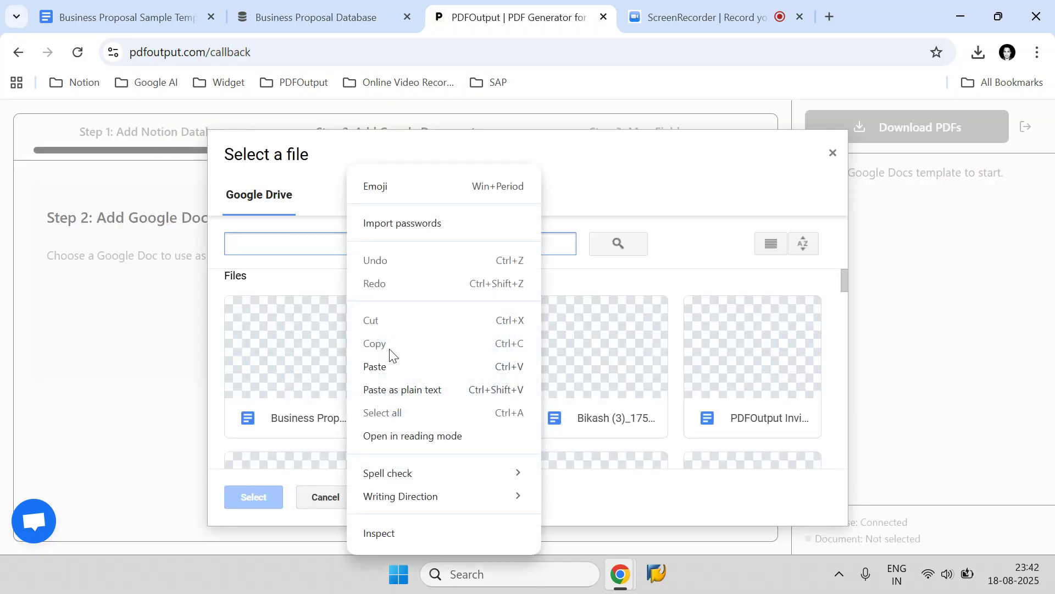
click(384, 363)
click(614, 244)
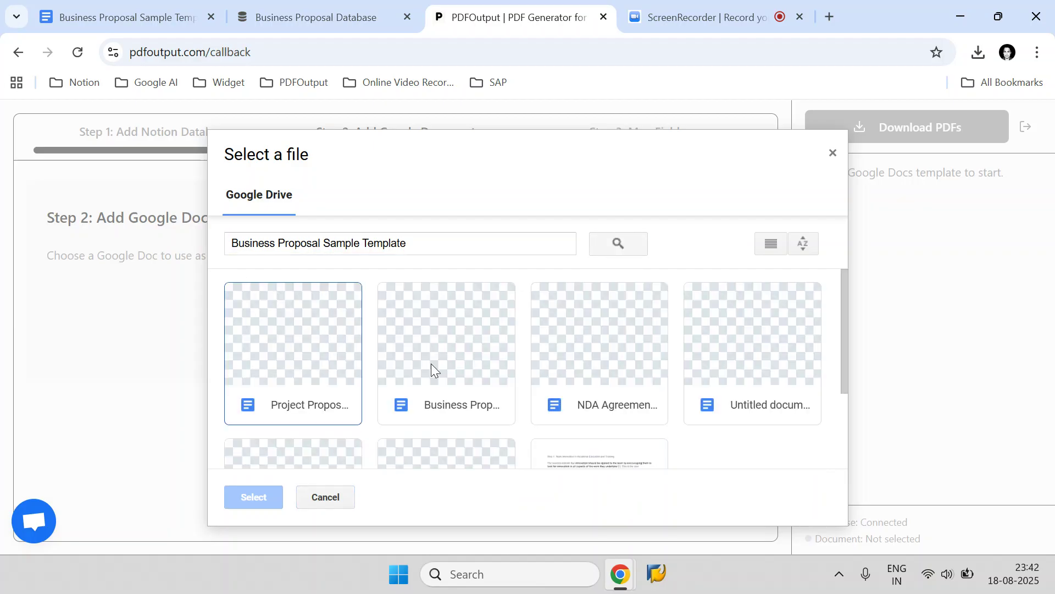
click(437, 358)
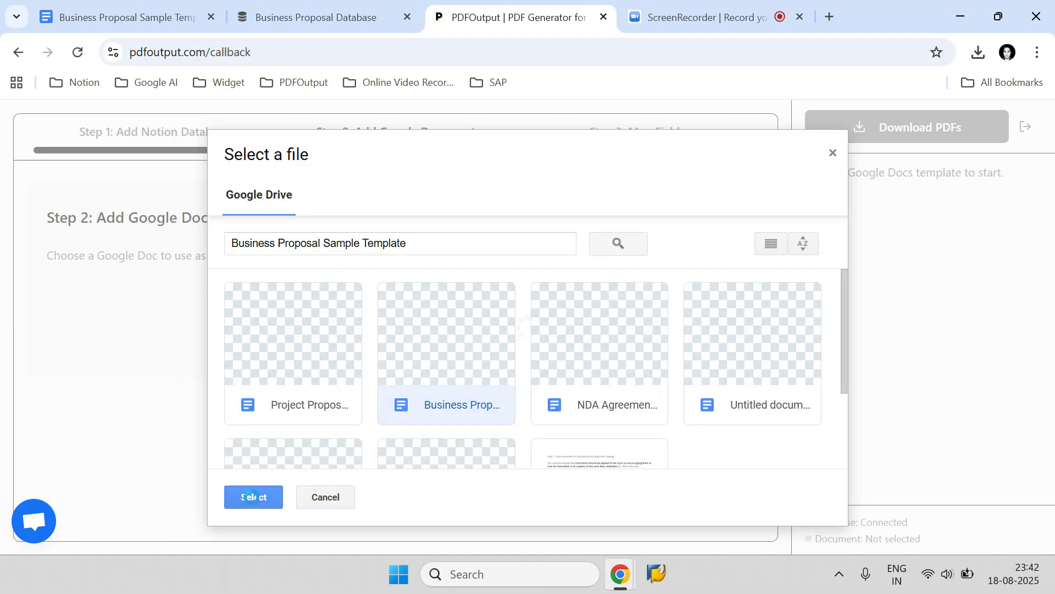
click(254, 496)
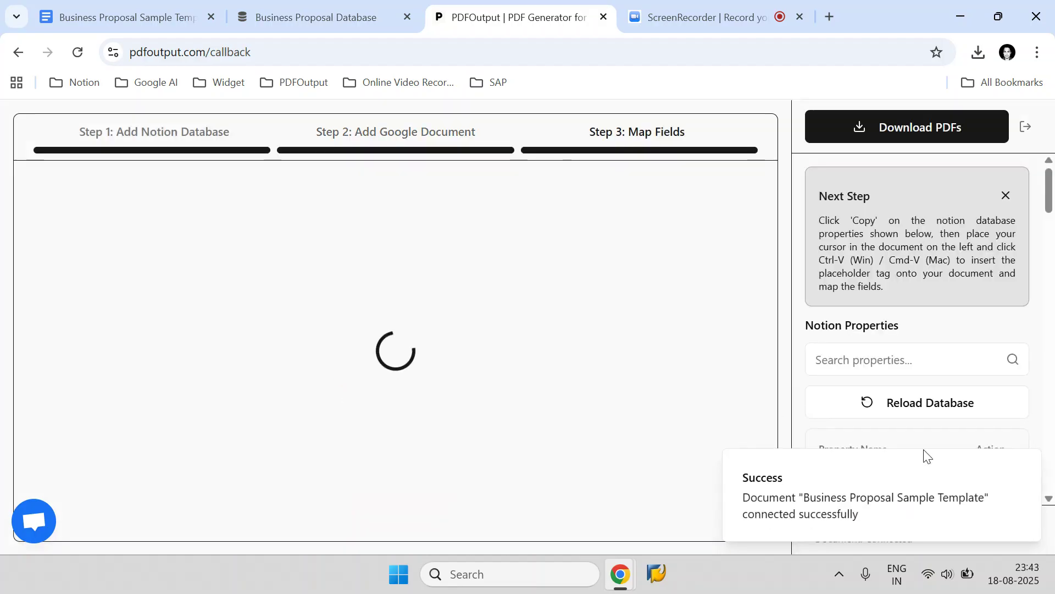
click(1026, 467)
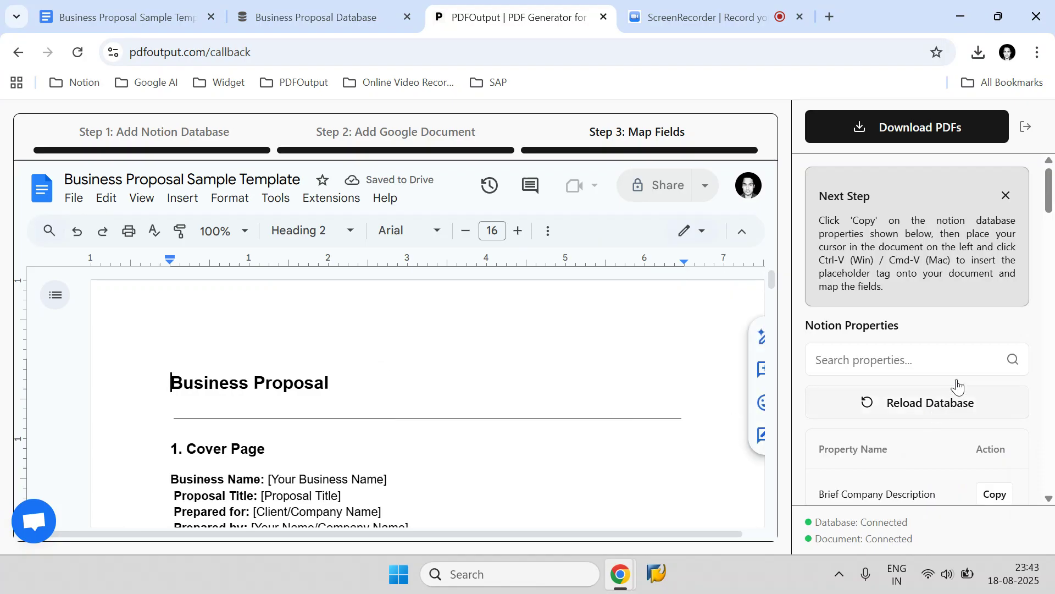
- Review the full list of Notion properties and the placeholders on the template's cover page
scroll(964, 342, down, 10)
scroll(961, 338, down, 20)
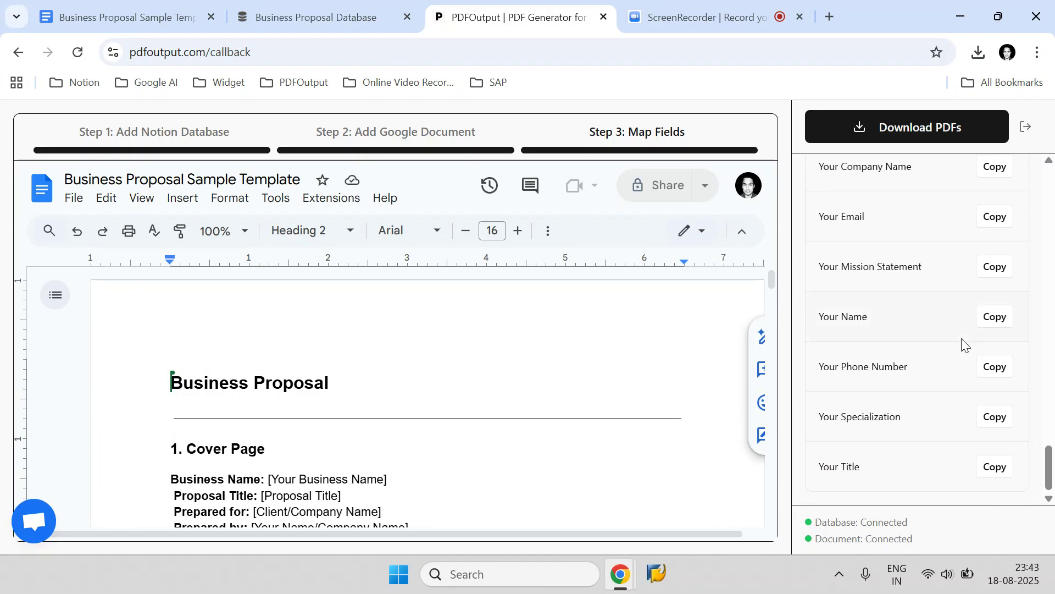
scroll(961, 342, up, 1)
scroll(446, 434, down, 1)
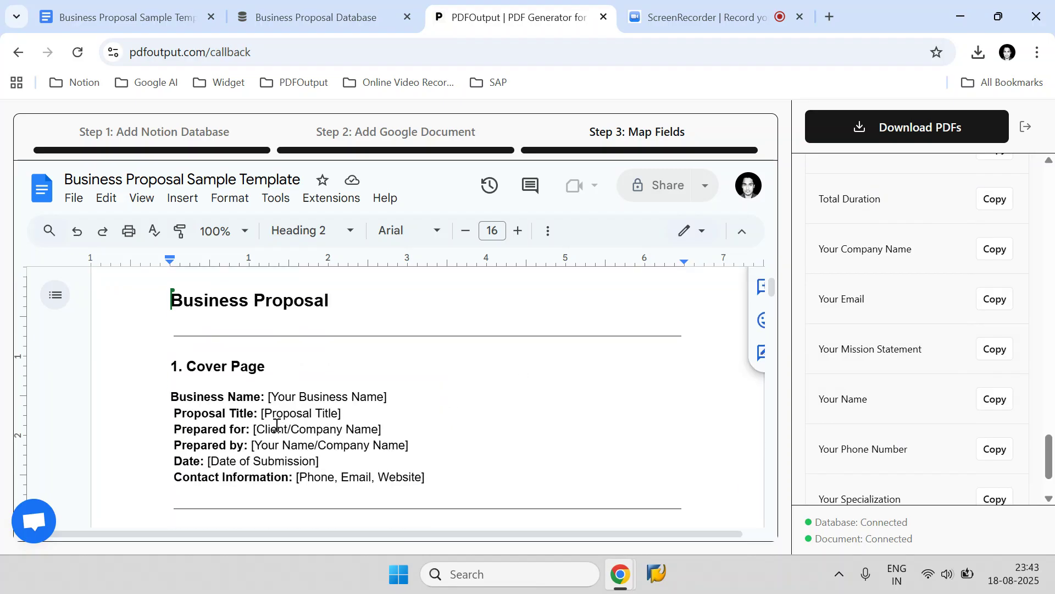
scroll(930, 383, up, 20)
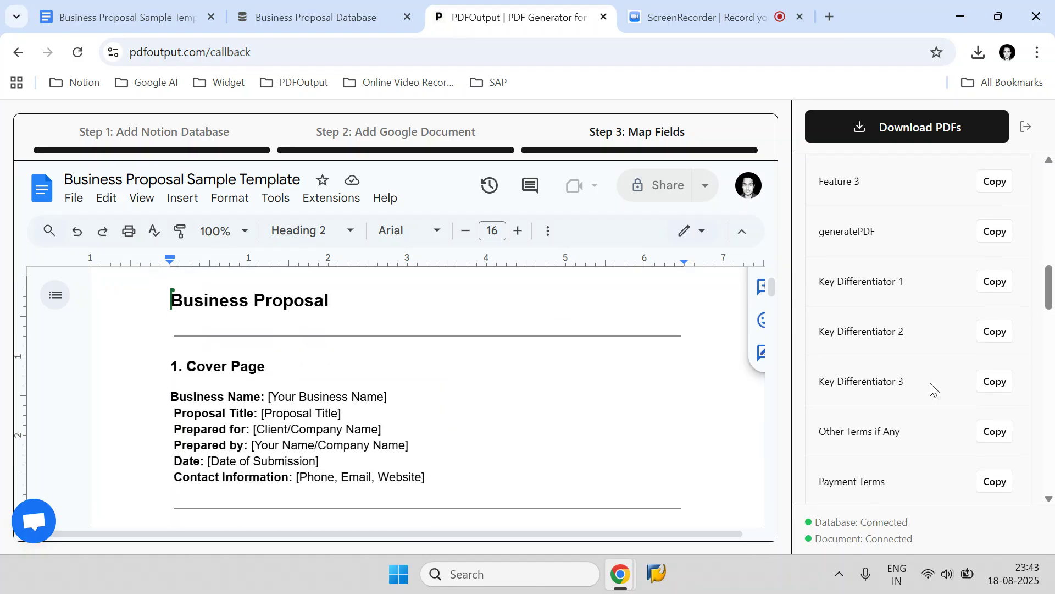
scroll(929, 381, up, 5)
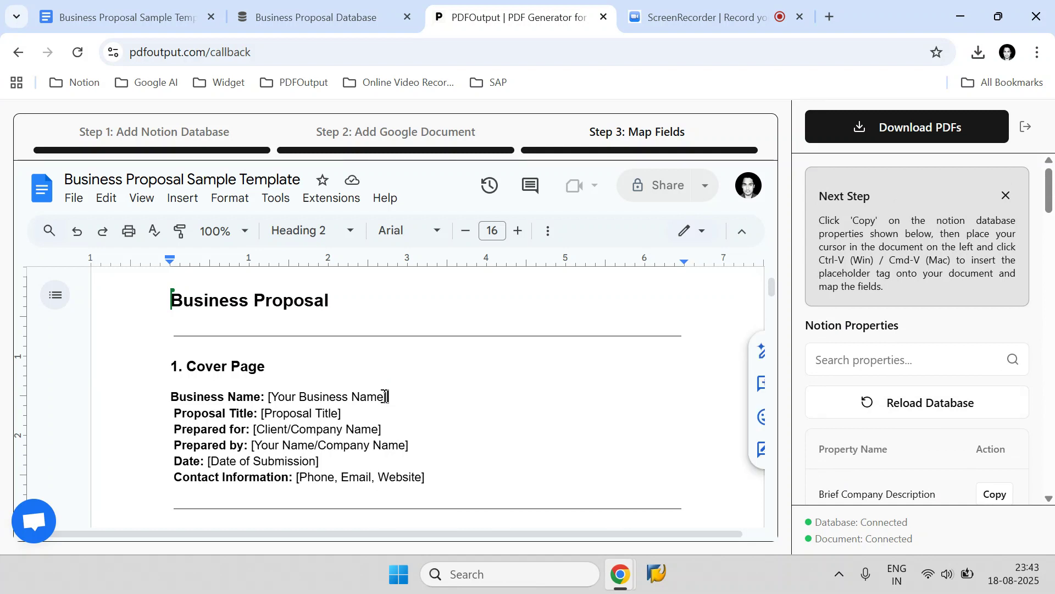
- Search the Notion properties for "Business", then for "Name", and copy the Client Company Name tag
drag(387, 397, 270, 399)
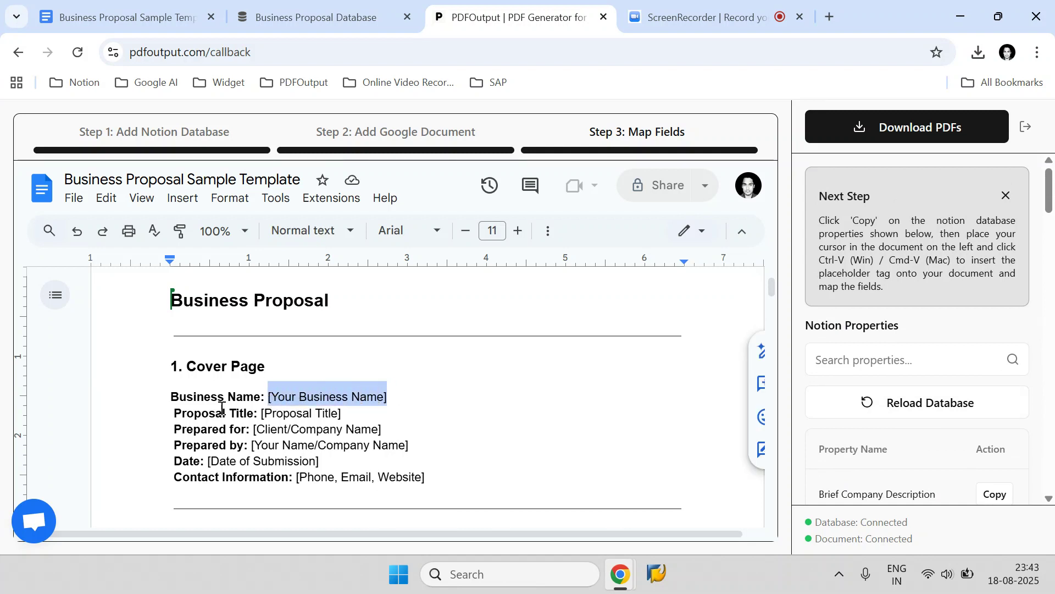
click(886, 363)
text(B)
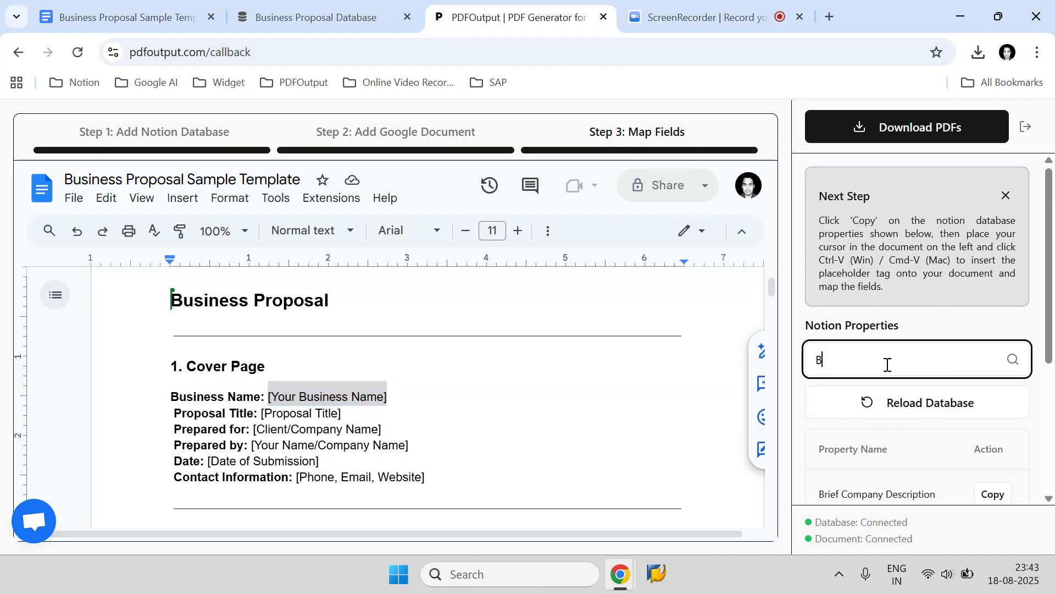
text(usiness)
scroll(896, 406, down, 1)
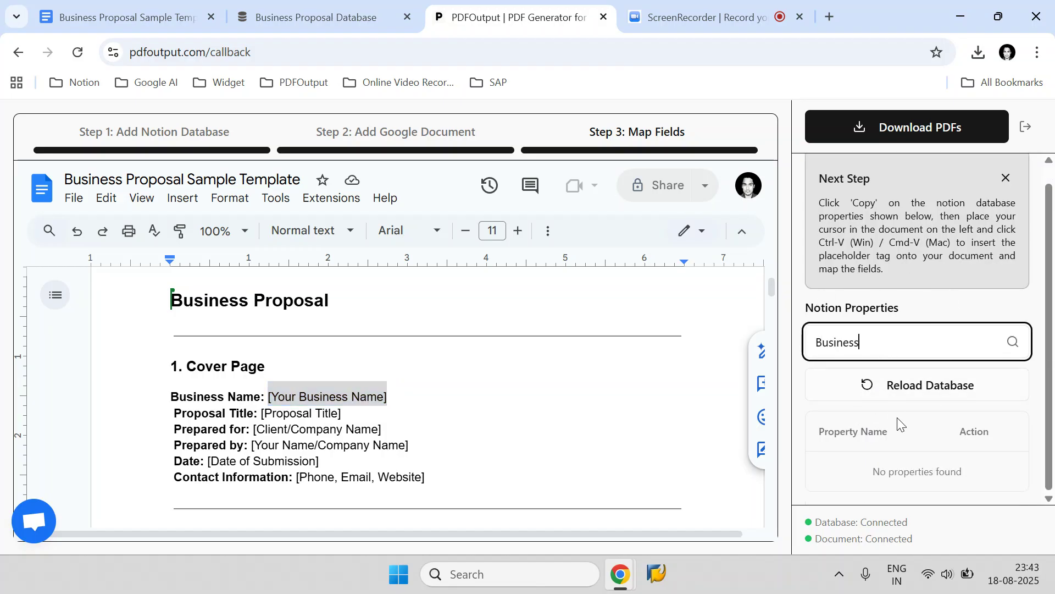
key(ctrl+a)
text(Name)
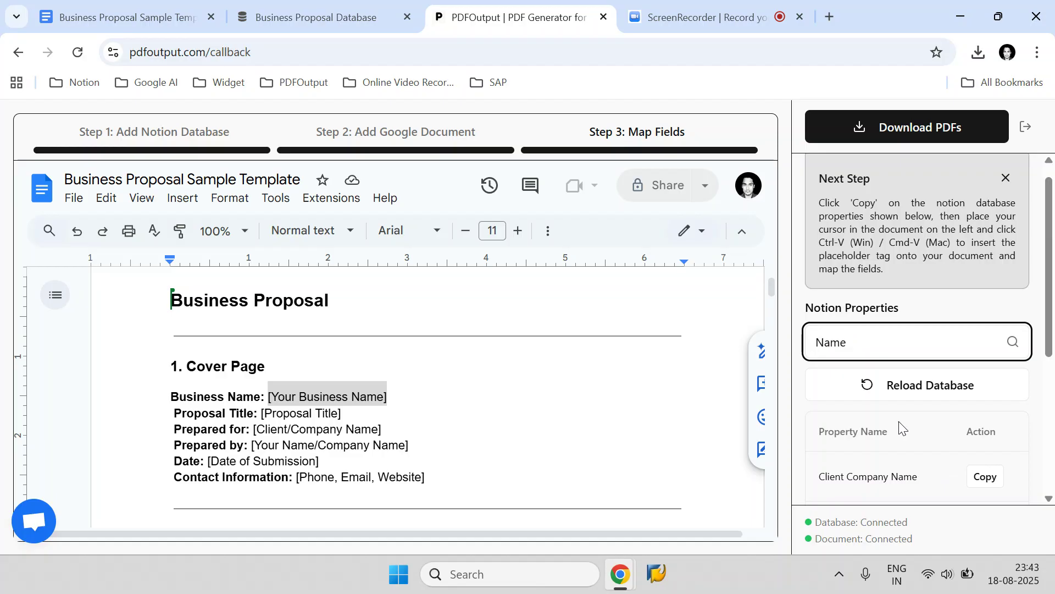
scroll(902, 431, down, 2)
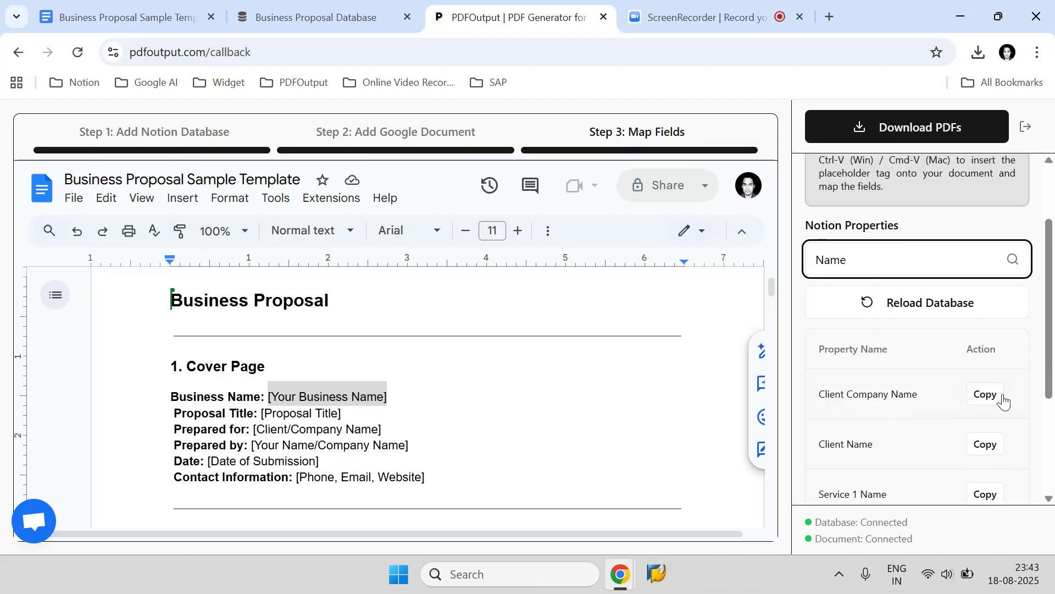
click(985, 394)
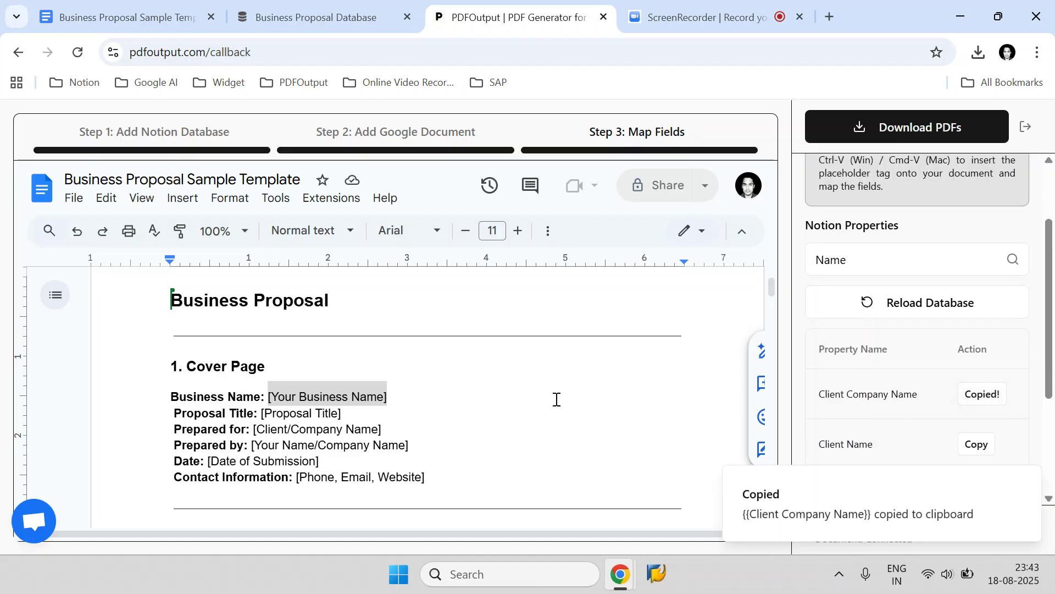
click(981, 401)
- Replace the [Your Business Name] placeholder on the Business Name line with the copied {{Client Company Name}} tag
click(387, 397)
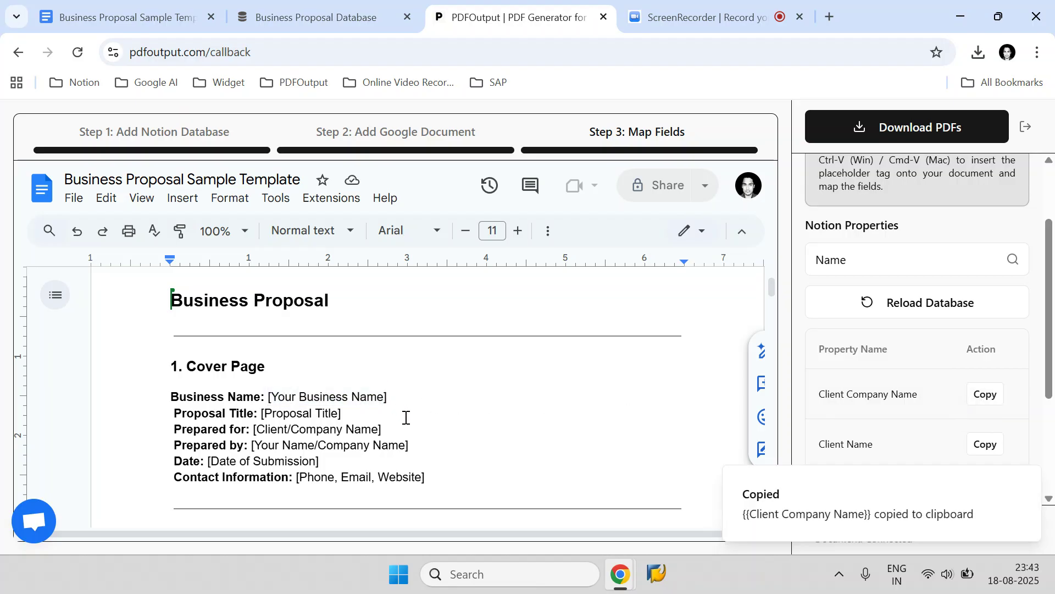
key(BackSpace)
key(BackSpace)
key(BackSpace)
key(BackSpace)
key(BackSpace)
key(BackSpace)
key(BackSpace)
key(BackSpace)
key(BackSpace)
key(BackSpace)
key(BackSpace)
key(BackSpace)
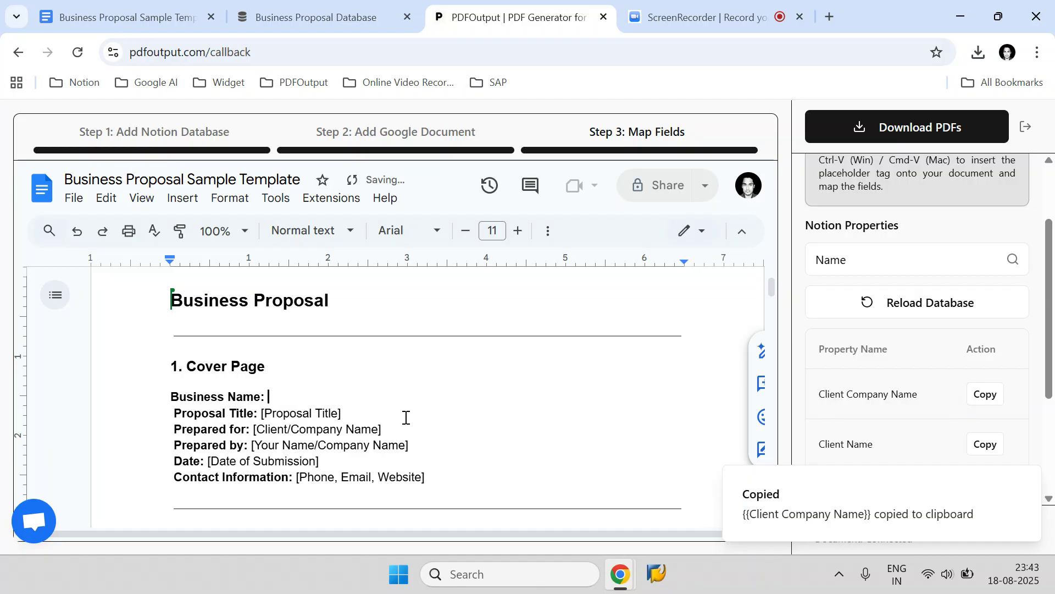
key(ctrl+v)
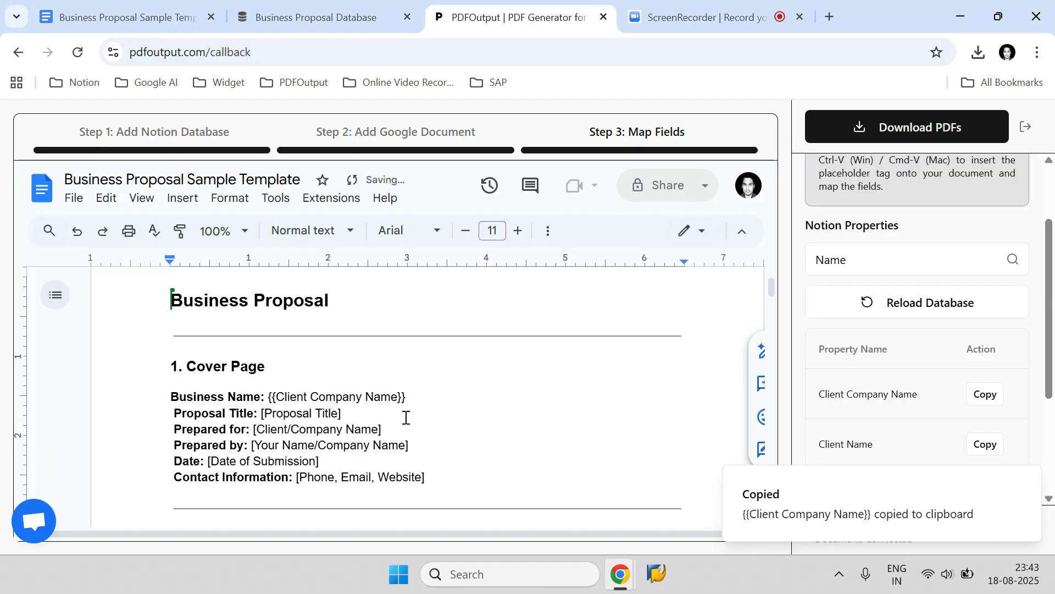
- Find the Your Title property by searching "Title" and put its {{Your Title}} tag in place of [Proposal Title], keeping a space before it
click(826, 272)
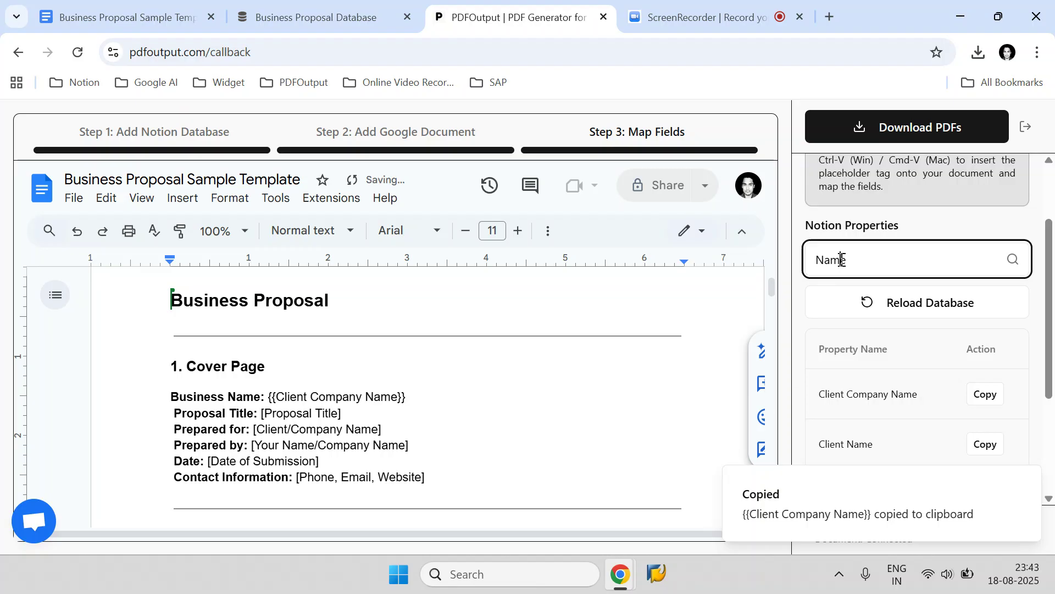
key(ctrl+a)
text(Title)
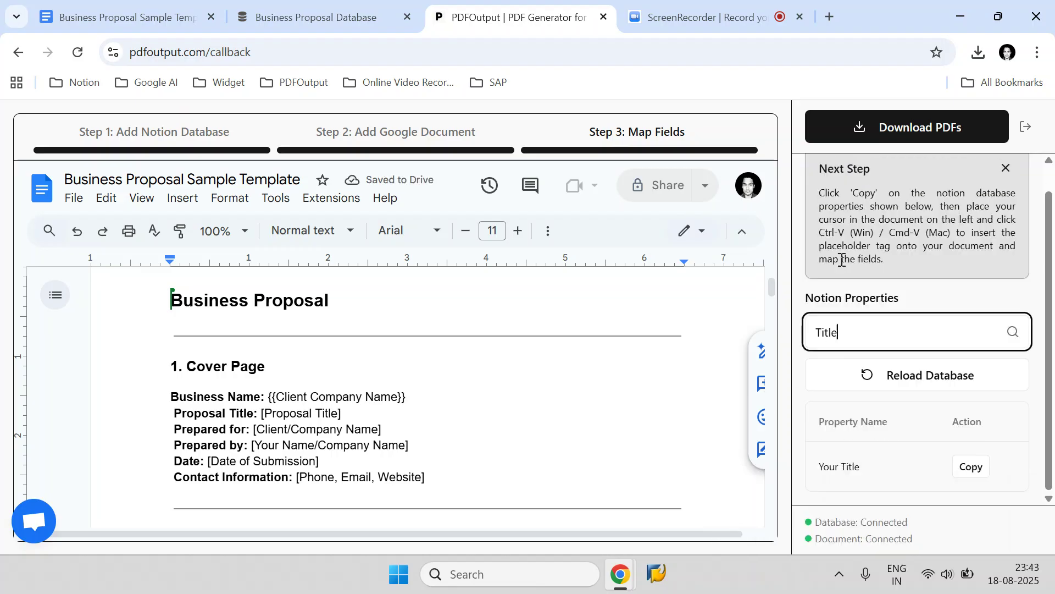
click(976, 472)
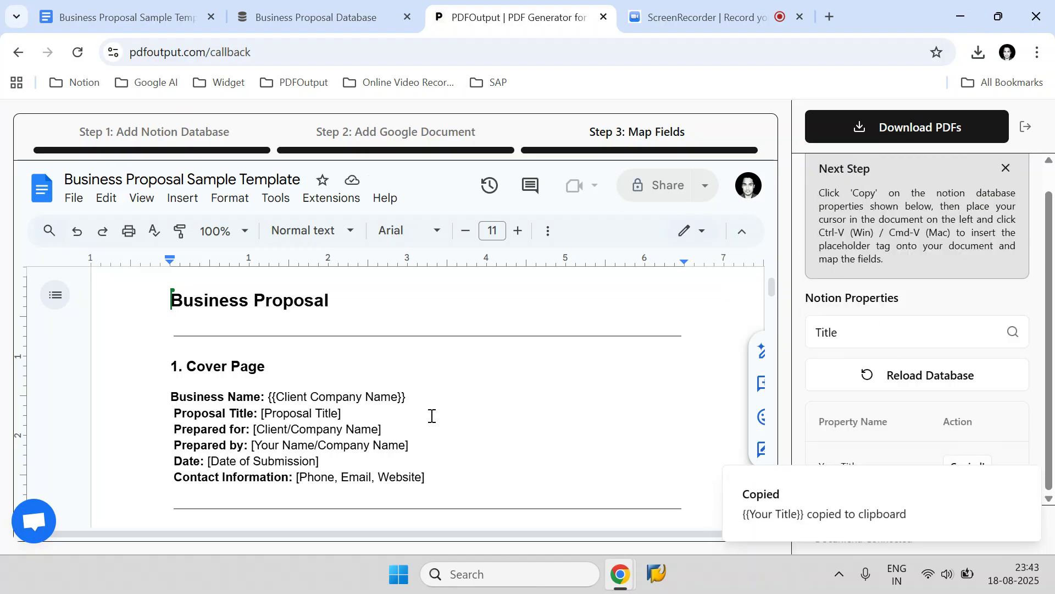
drag(350, 413, 269, 413)
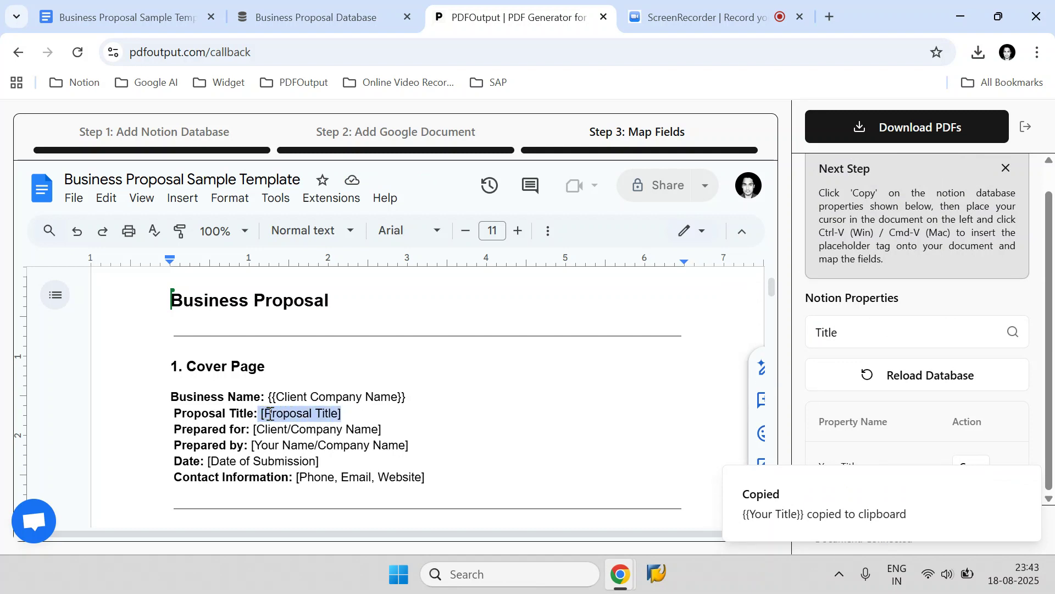
key(BackSpace)
key(BackSpace)
key(ctrl+v)
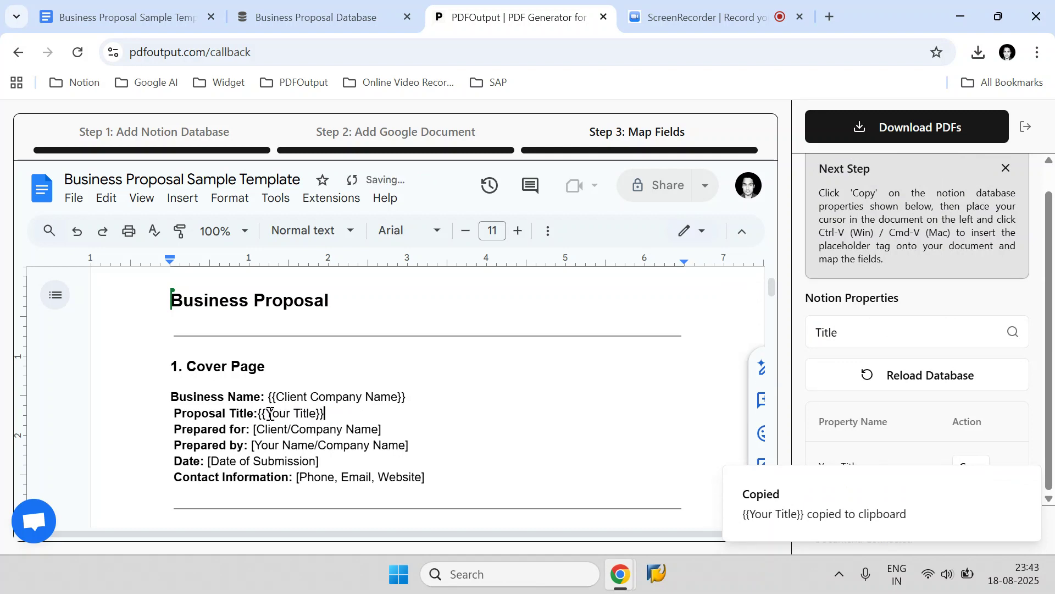
click(263, 413)
- Search the properties for "Com" and replace [Client/Company Name] on the Prepared for line with the {{Client Company Name}} tag
click(872, 332)
double_click(872, 332)
text(Com)
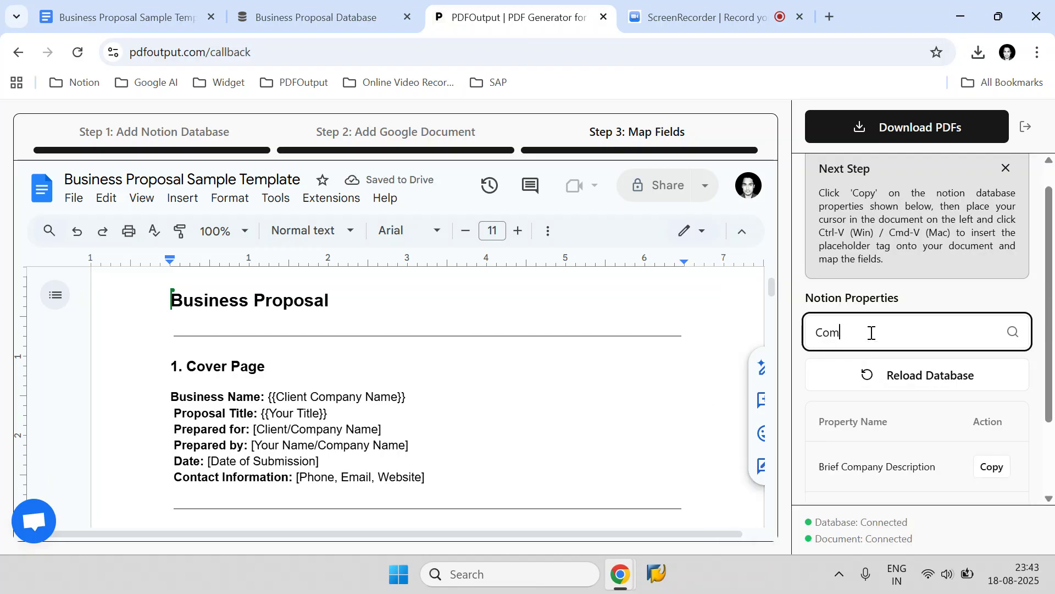
scroll(925, 440, down, 2)
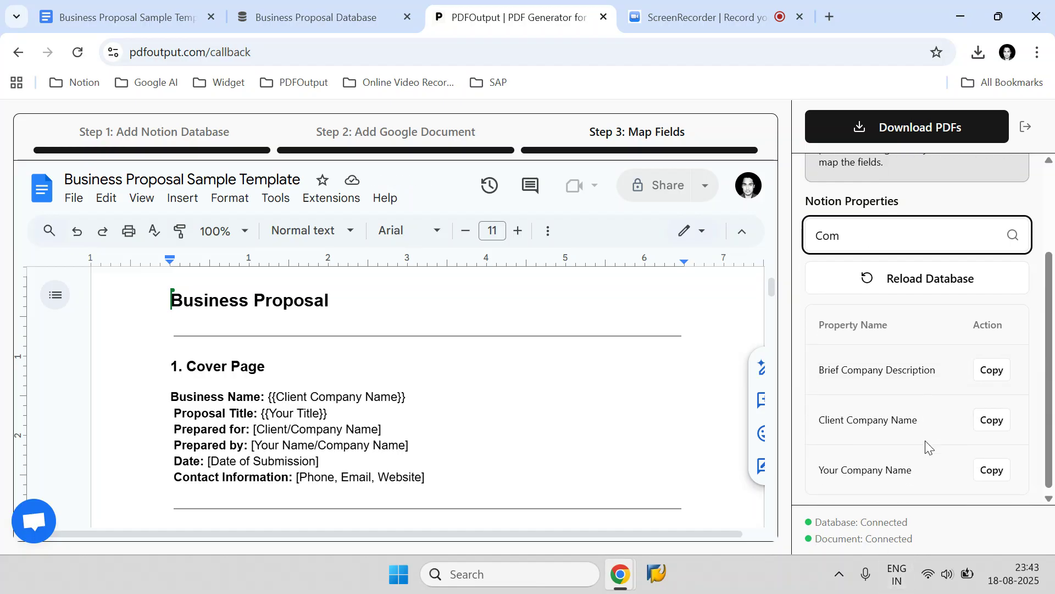
click(993, 422)
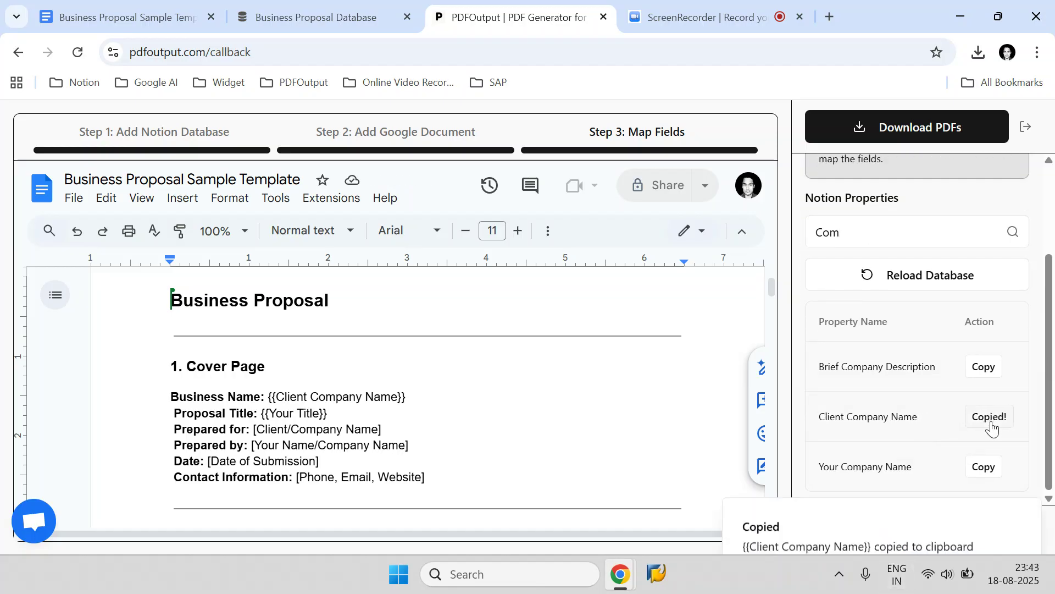
drag(395, 428, 257, 430)
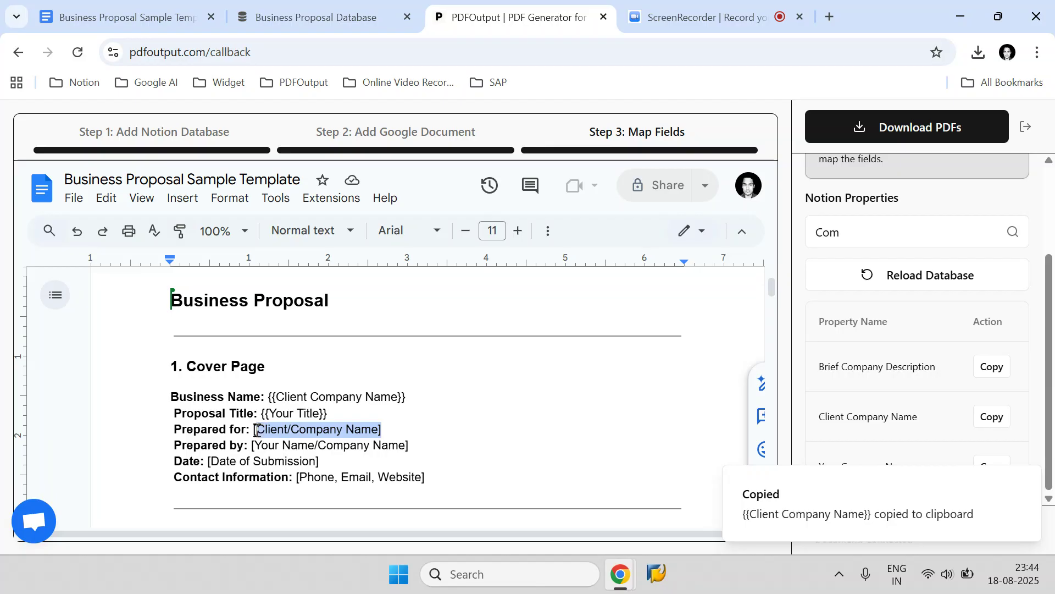
key(BackSpace)
key(ctrl+v)
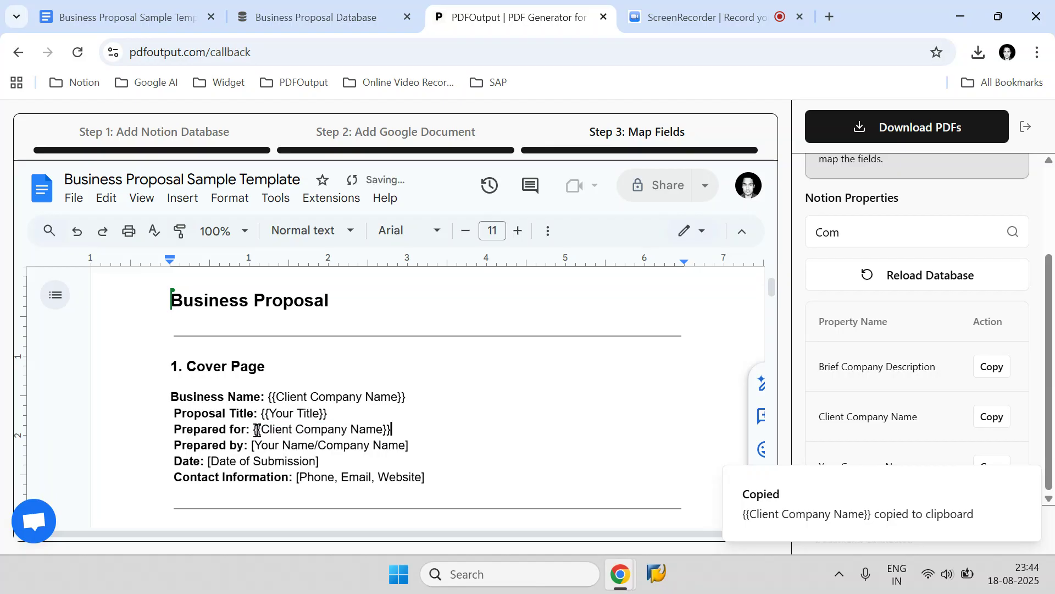
- Search the Notion properties for "Pre", then for "Name", and copy the Client Name tag
click(848, 234)
key(BackSpace)
key(BackSpace)
key(BackSpace)
text(Pre)
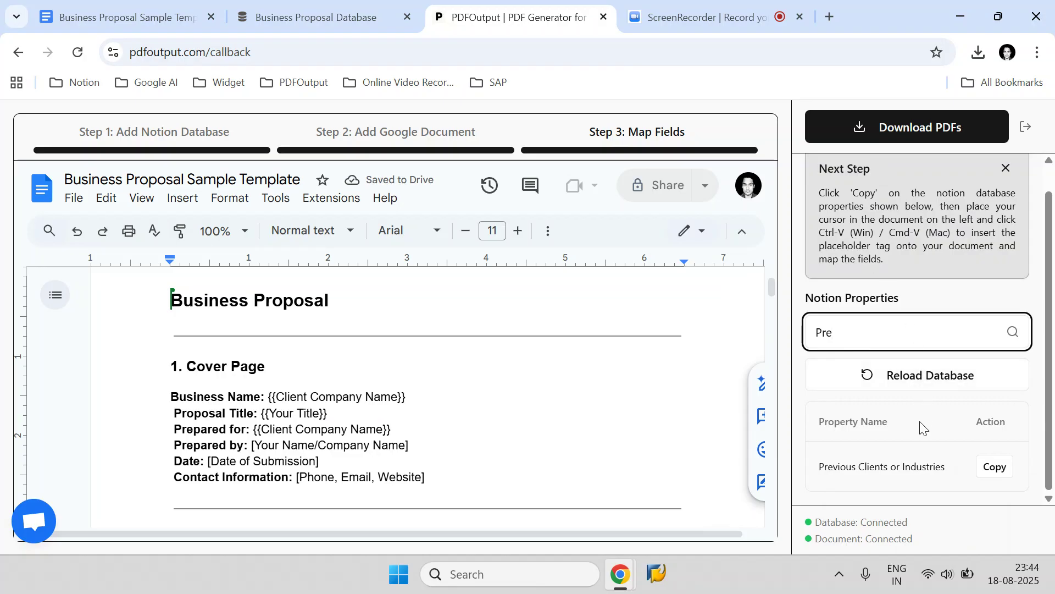
key(BackSpace)
key(BackSpace)
key(BackSpace)
text(N)
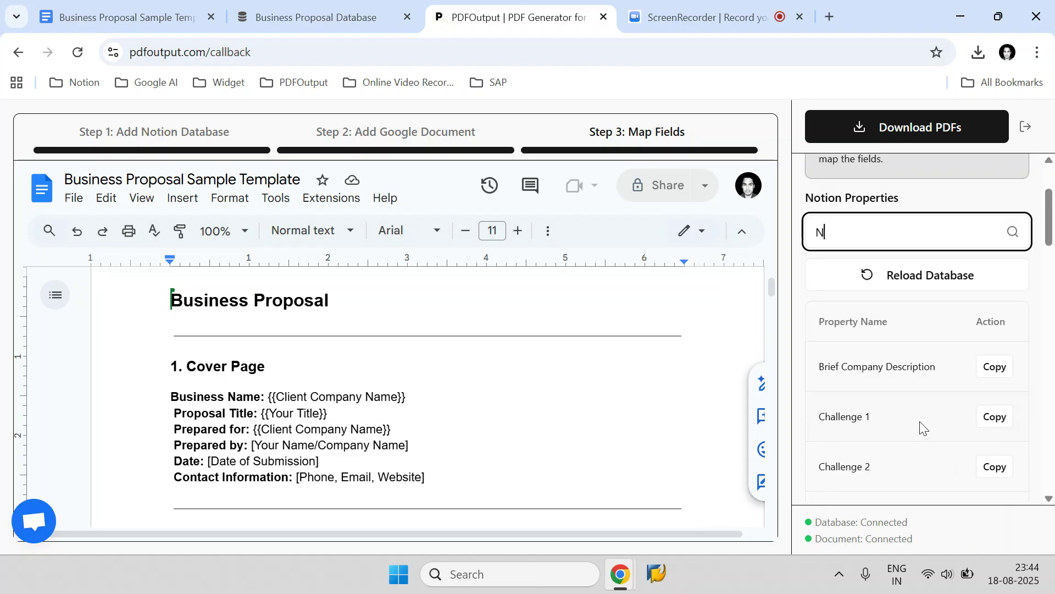
text(ame)
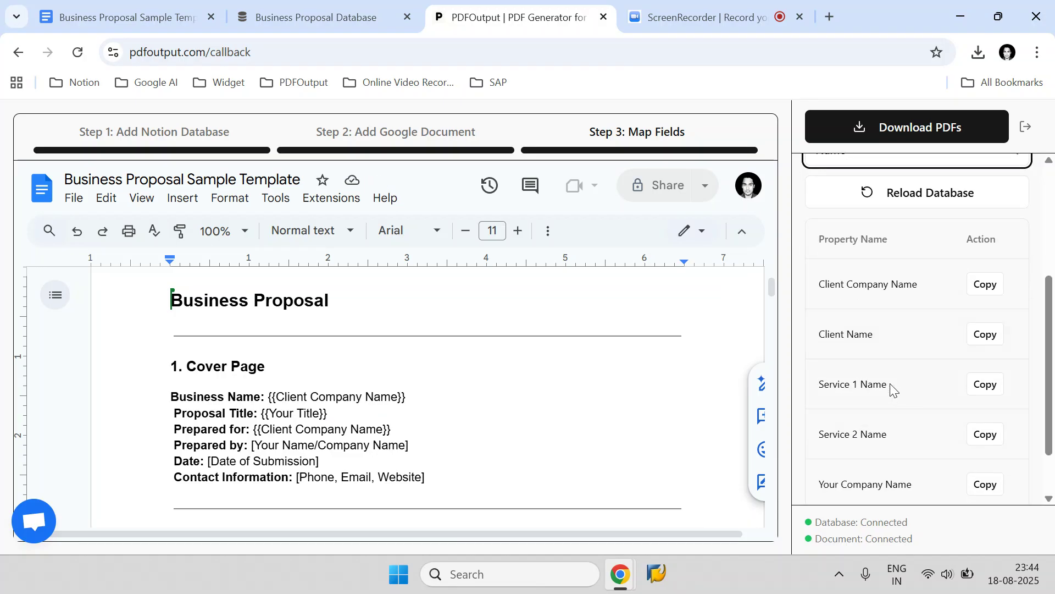
click(983, 334)
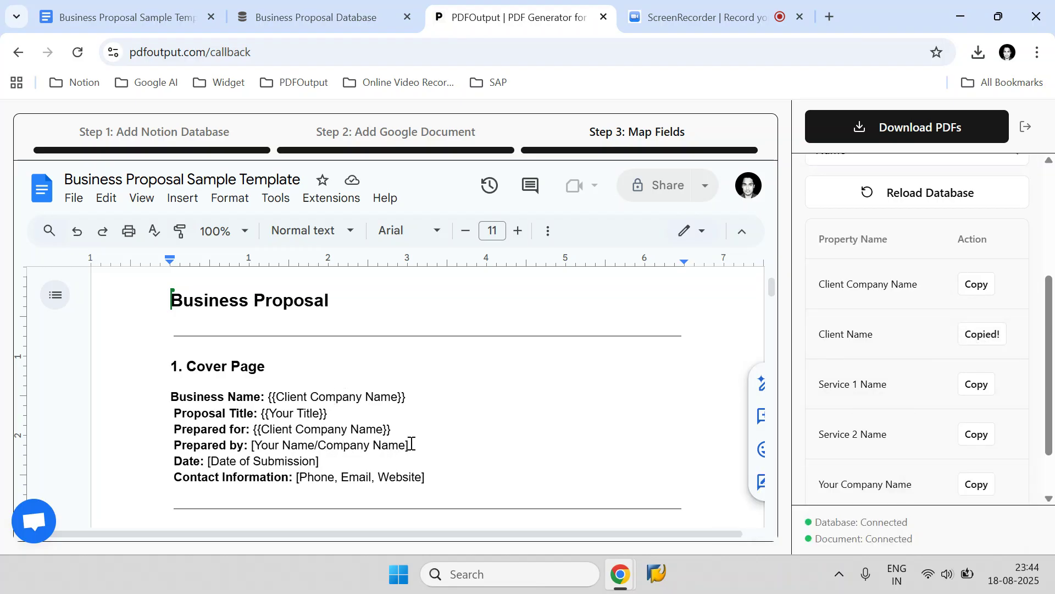
- Replace [Your Name/Company Name] on the Prepared by line with the copied {{Client Name}} tag in non-bold text, keeping the label's colon and space
drag(410, 445, 259, 446)
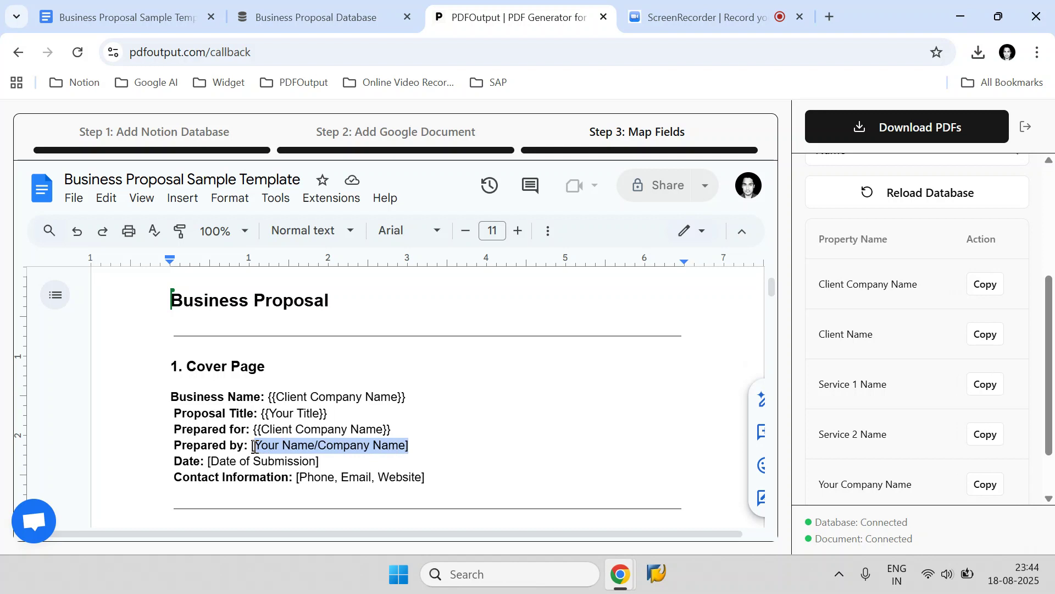
key(BackSpace)
key(BackSpace)
key(BackSpace)
key(BackSpace)
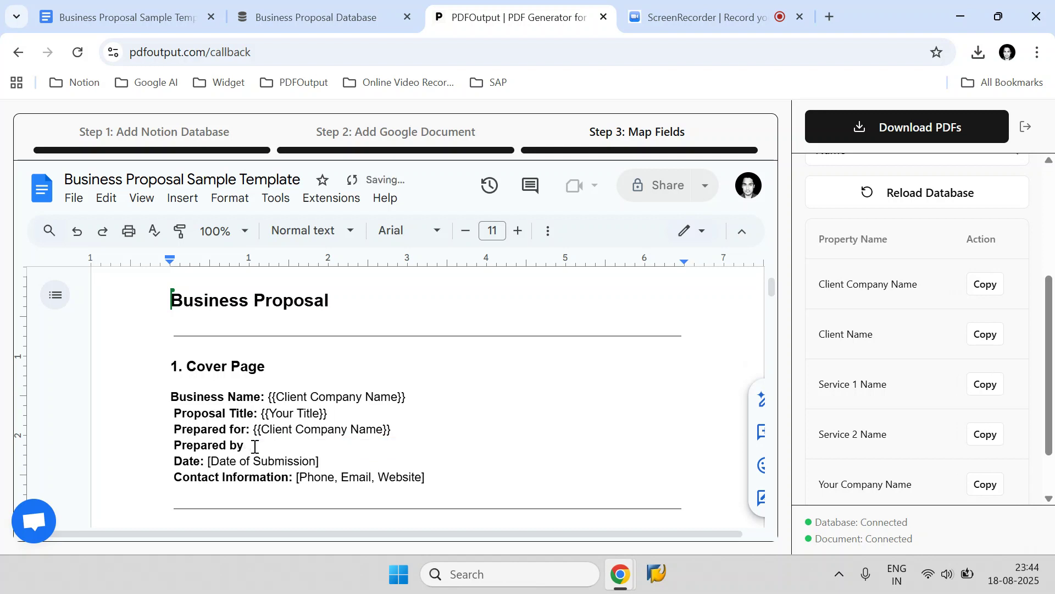
key(ctrl+v)
key(shift+Left)
key(shift+Left)
key(shift+Left)
key(shift+Left)
key(shift+Left)
key(shift+Left)
key(shift+Left)
key(shift+Left)
key(shift+Left)
key(shift+Left)
key(shift+Left)
key(shift+Left)
key(shift+Left)
key(shift+Left)
key(shift+Left)
key(ctrl+b)
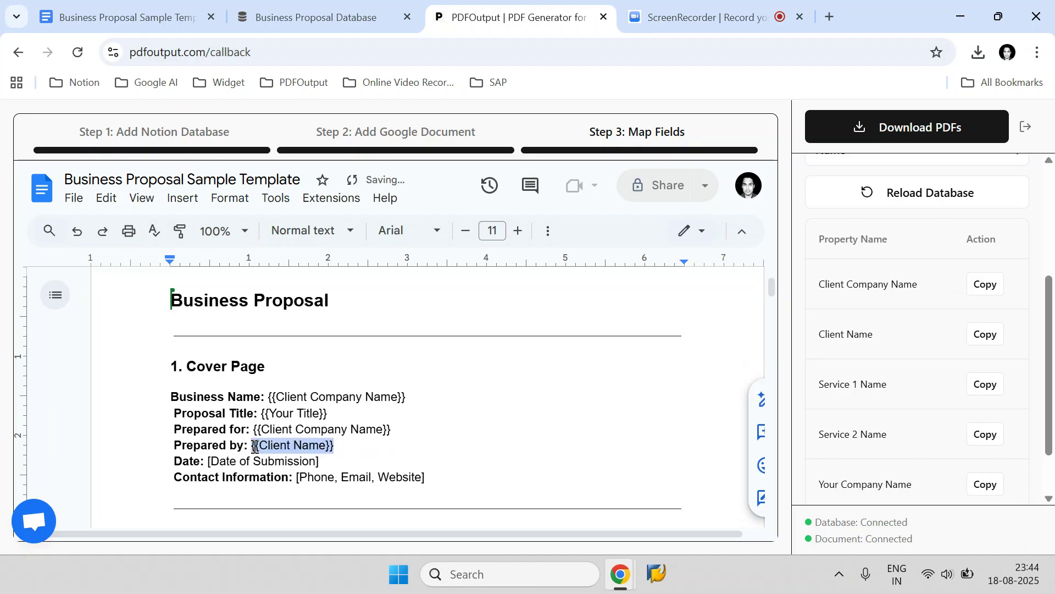
click(340, 449)
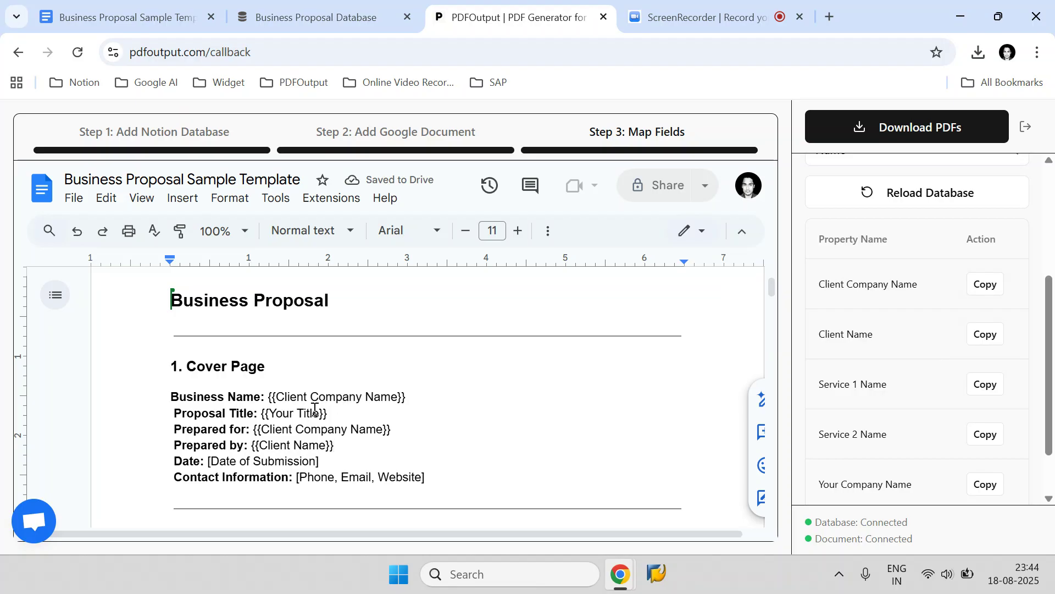
- Open the PDF download settings, keep the export range at All Rows, and compare the preview rows with the Notion database
scroll(313, 410, down, 1)
scroll(388, 409, up, 2)
scroll(913, 165, up, 2)
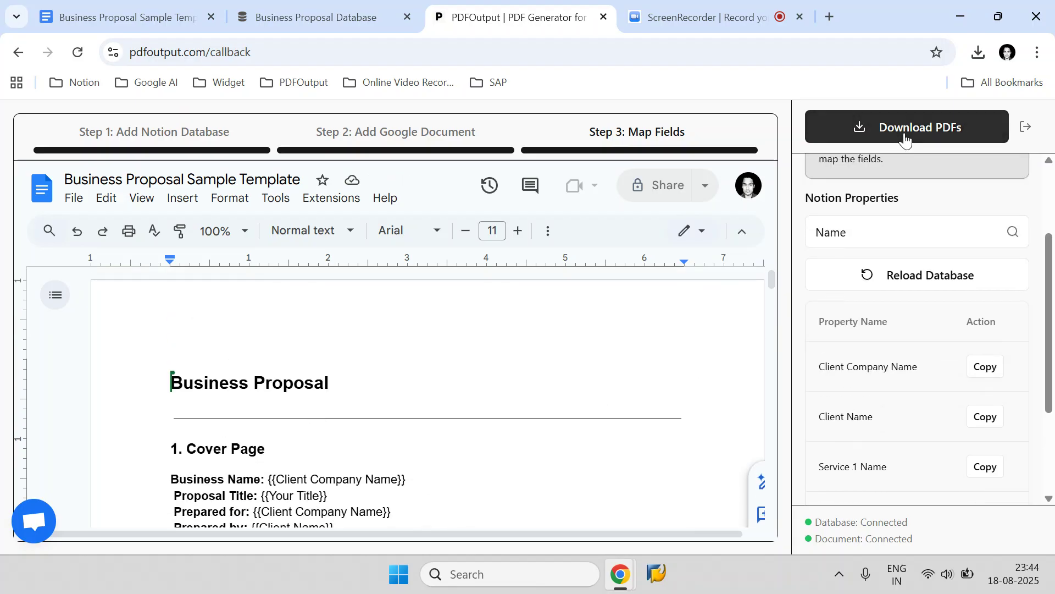
click(907, 127)
click(888, 205)
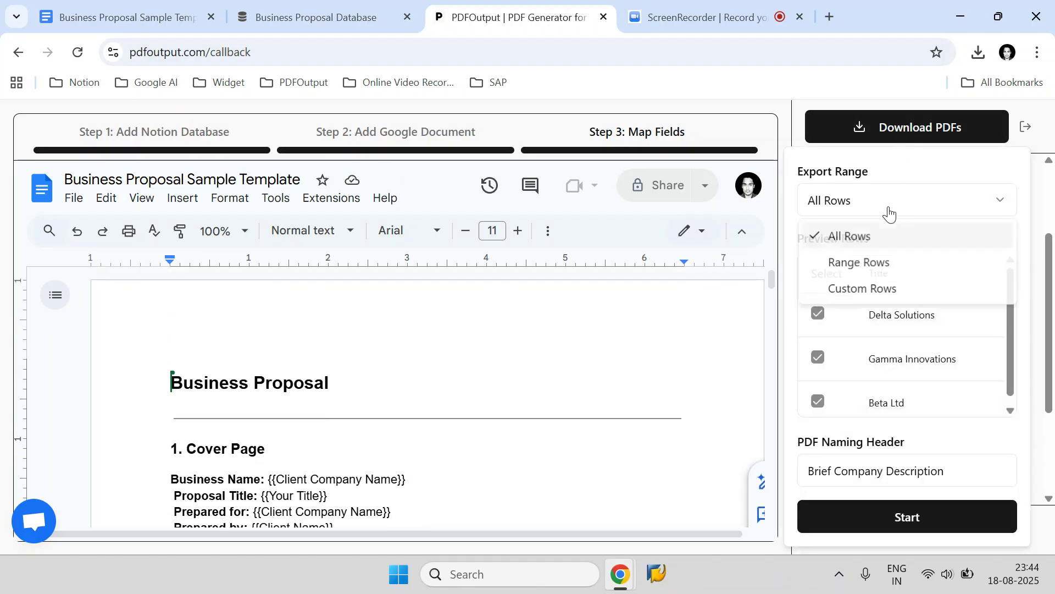
click(874, 202)
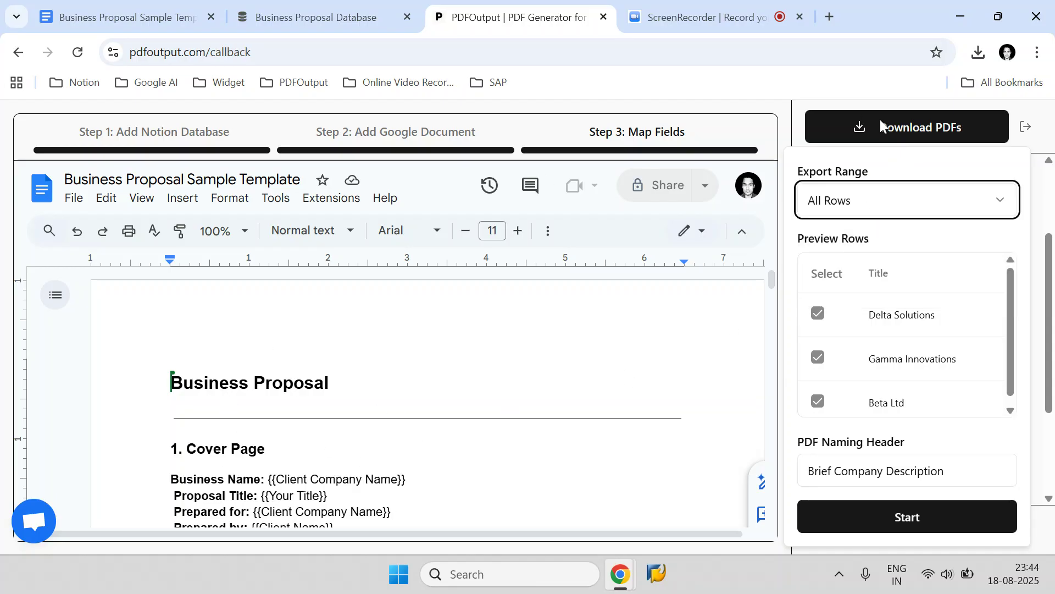
scroll(860, 347, down, 1)
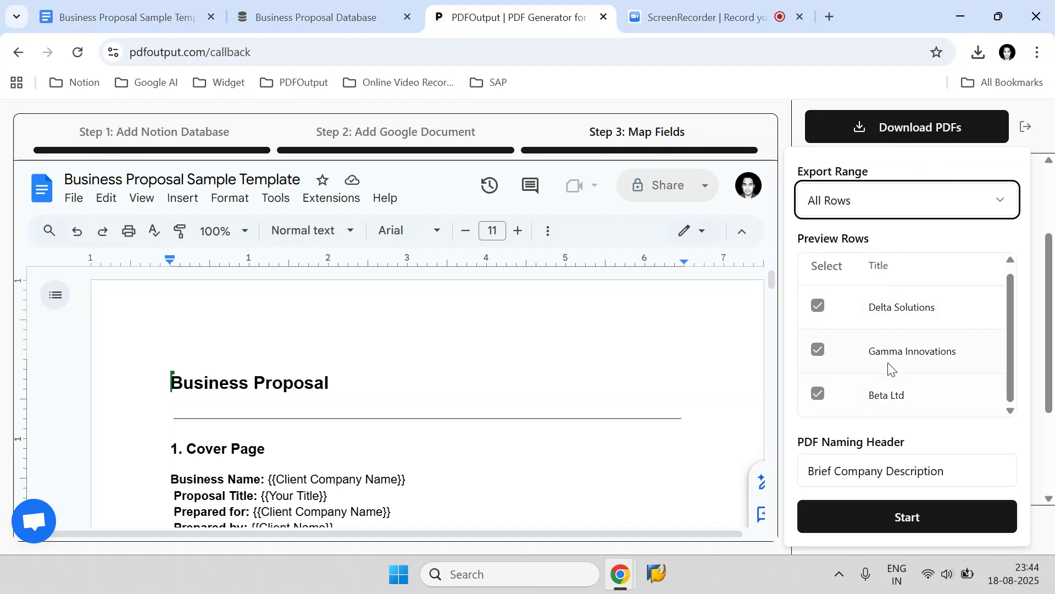
click(297, 12)
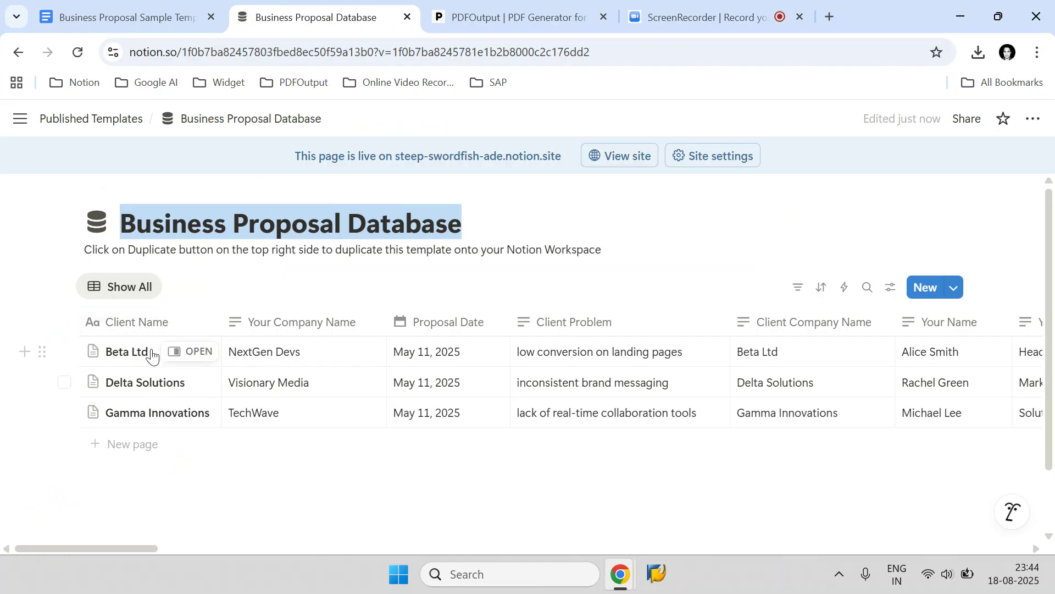
click(448, 18)
- Set the PDF naming header to Client Name and start generating the PDFs
click(907, 468)
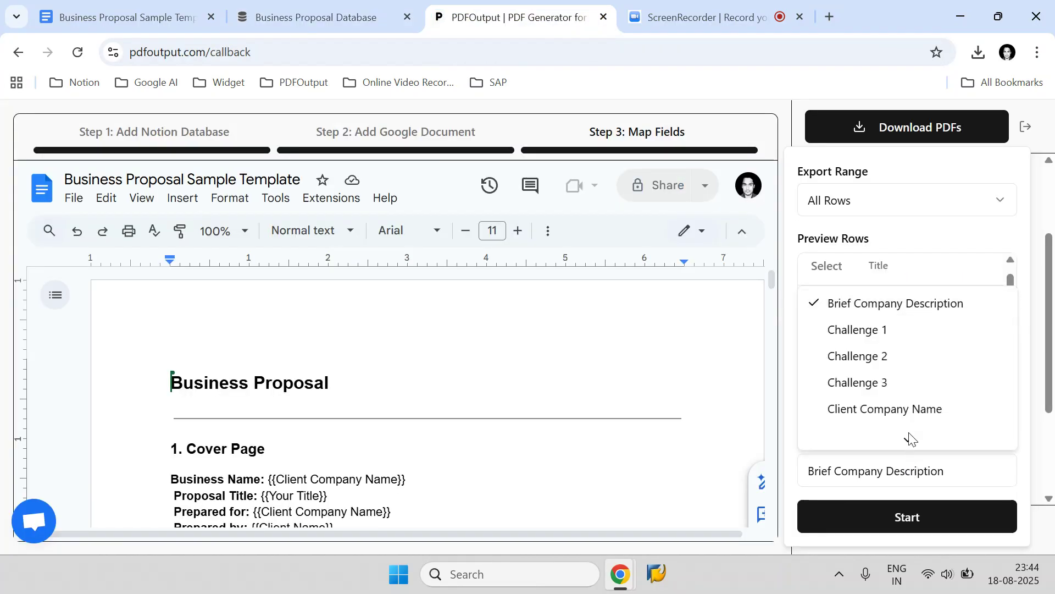
scroll(897, 450, down, 2)
scroll(905, 396, up, 1)
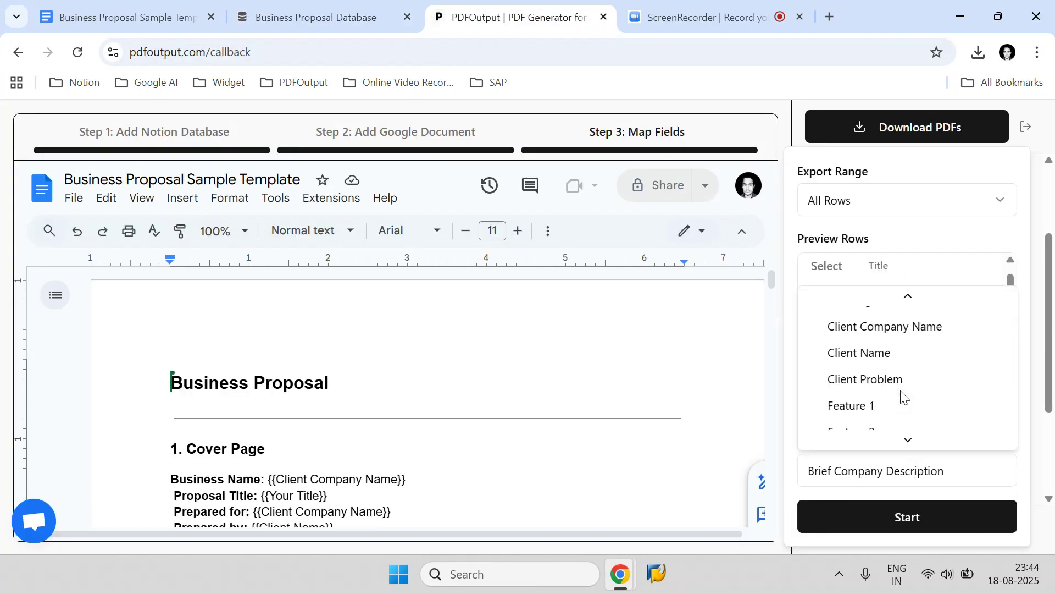
click(894, 360)
click(889, 520)
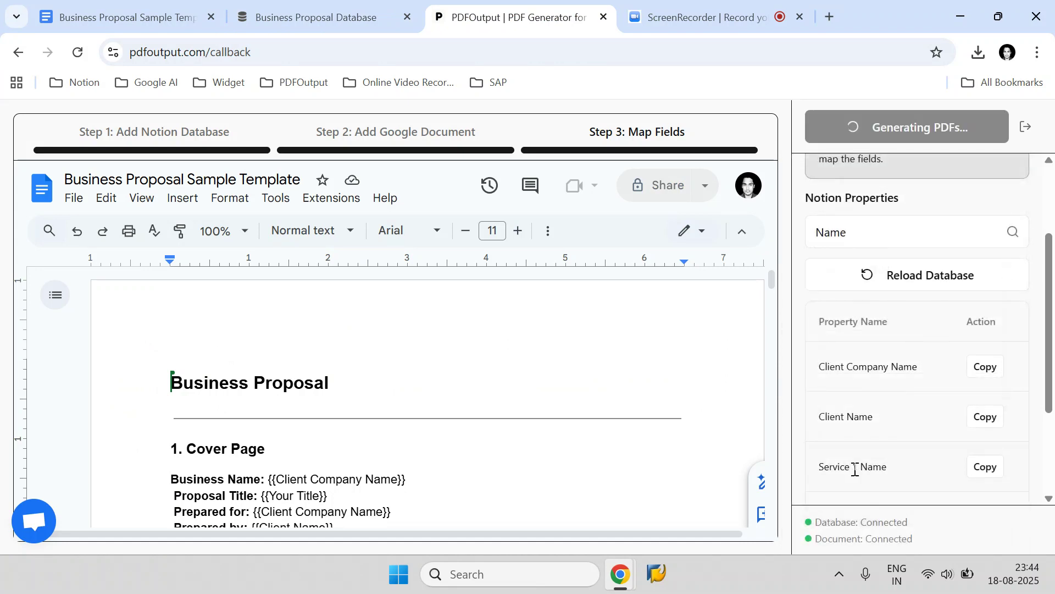
- Check the client rows in the Notion database during PDF generation, and return to PDFOutput
click(322, 15)
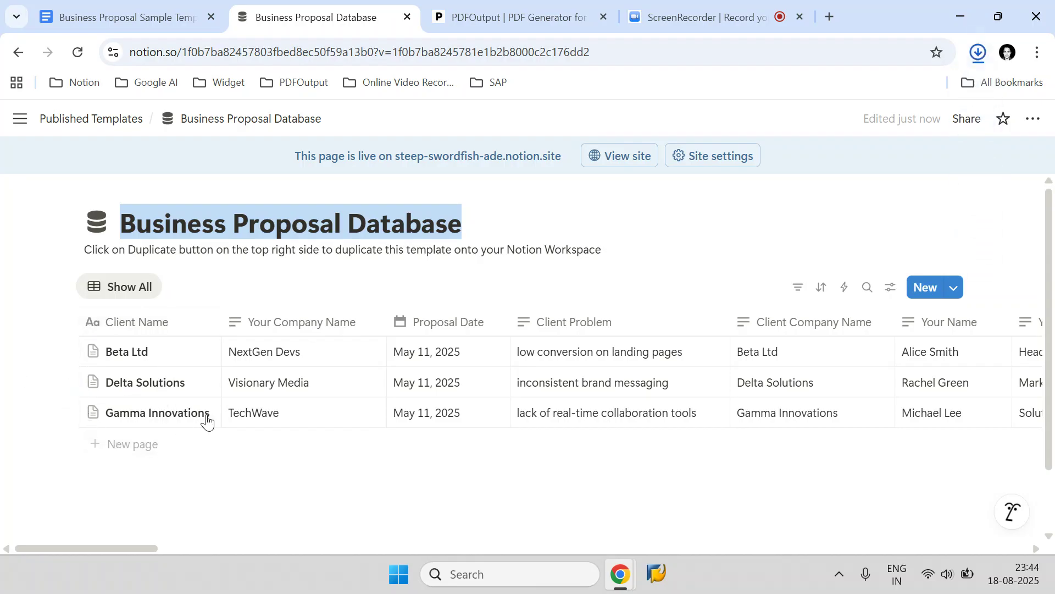
click(503, 16)
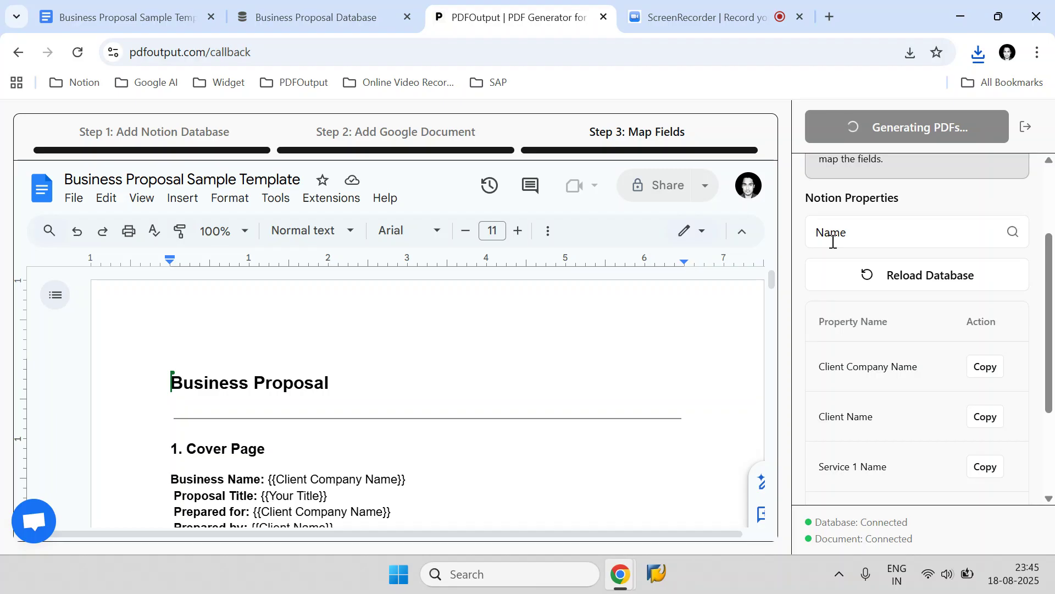
scroll(956, 275, up, 3)
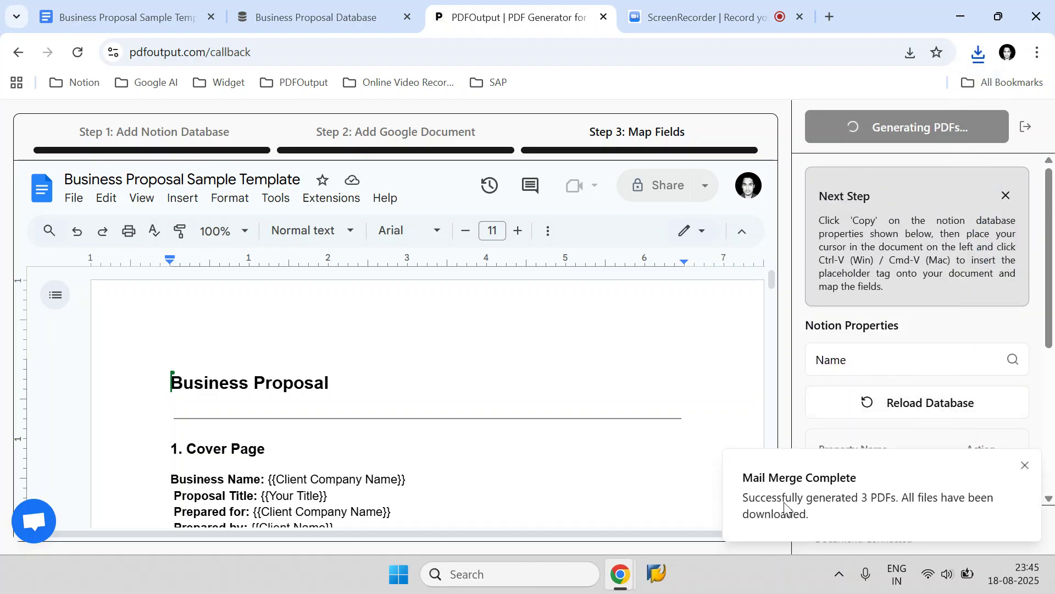
- Open the Delta Solutions PDF from the Downloads folder and check the Business Name and Proposal Title values on its cover page
click(980, 54)
click(621, 210)
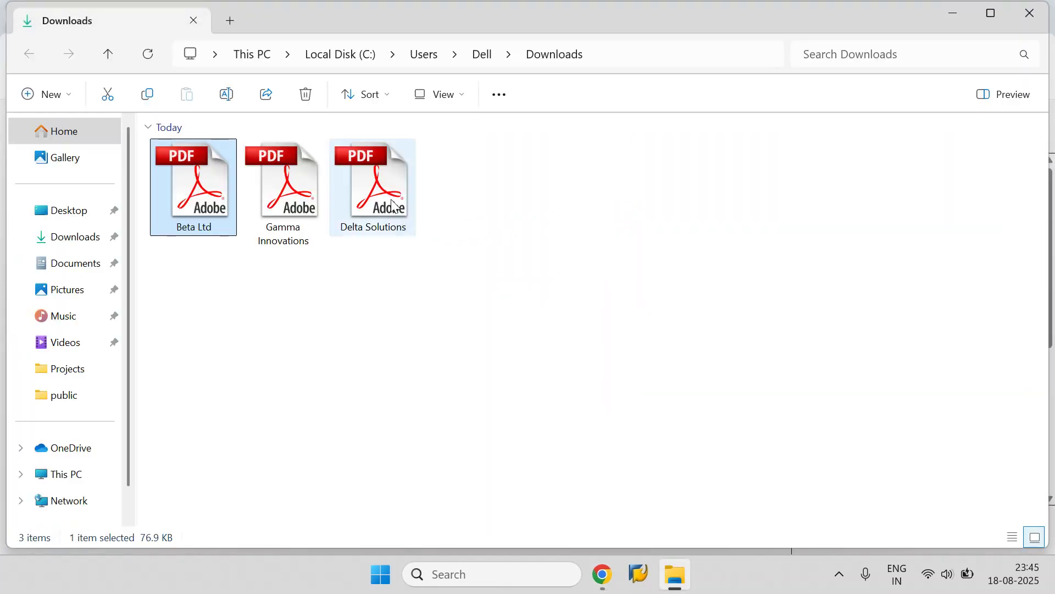
double_click(394, 206)
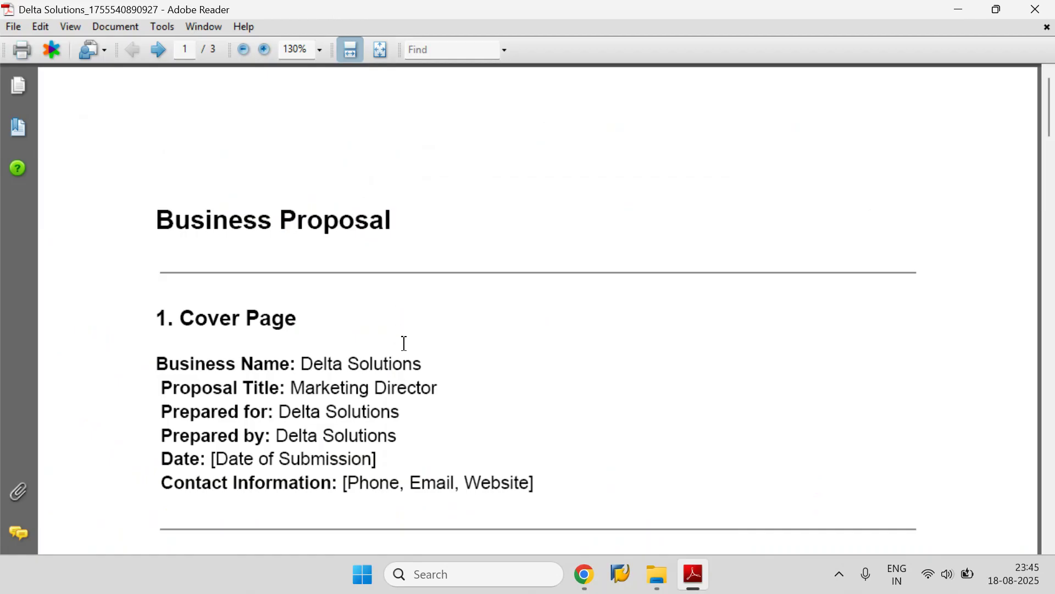
drag(425, 359, 301, 363)
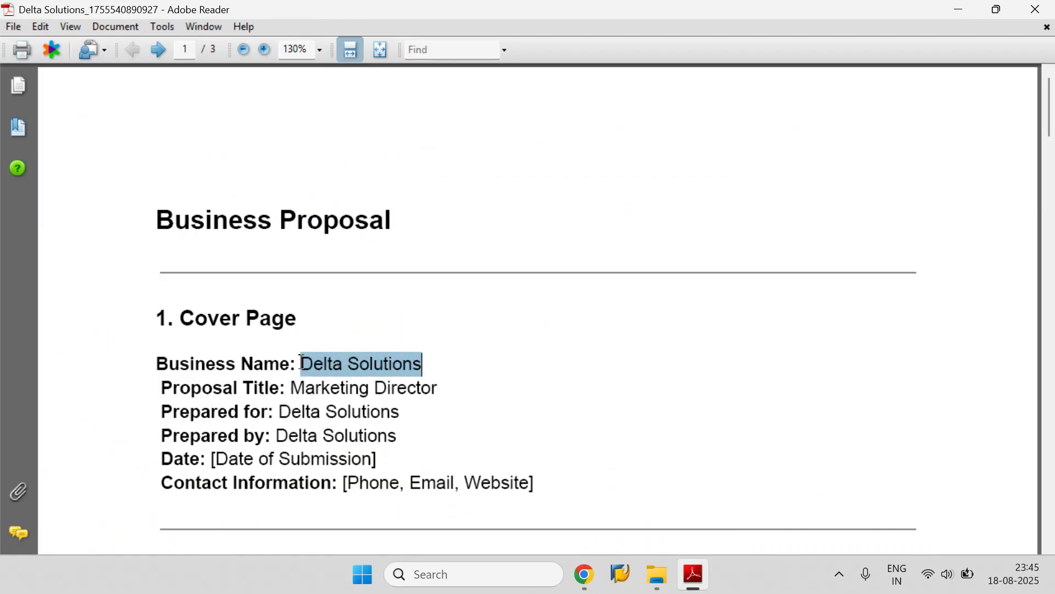
click(331, 401)
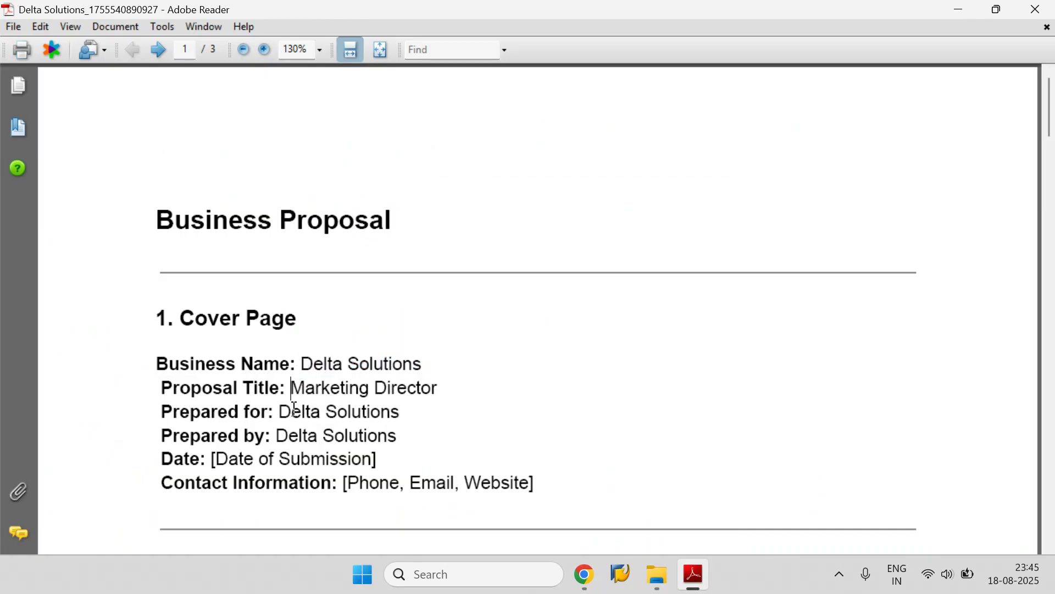
drag(304, 363, 379, 365)
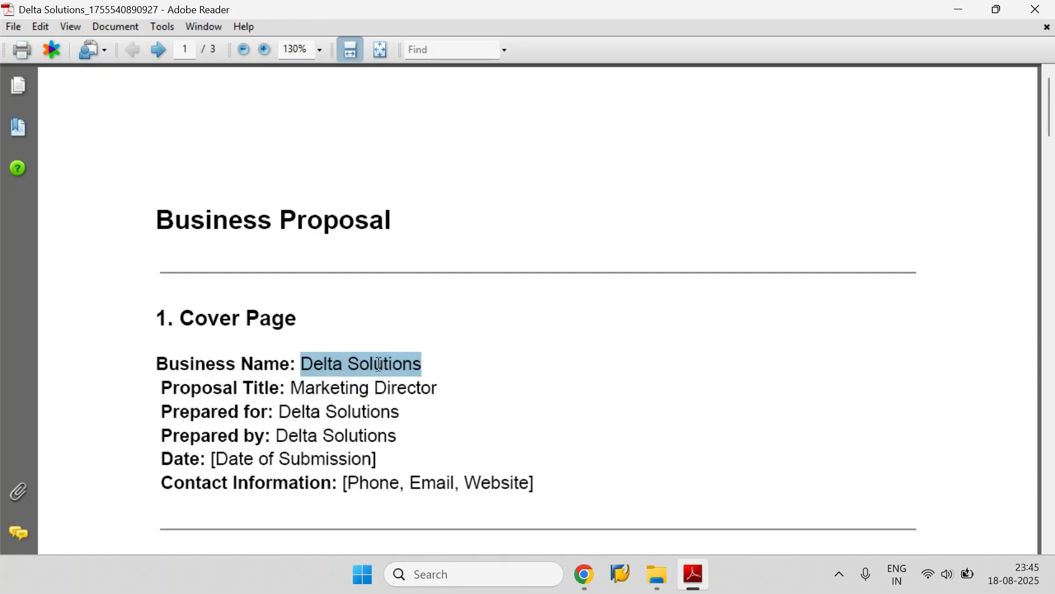
drag(293, 386, 413, 398)
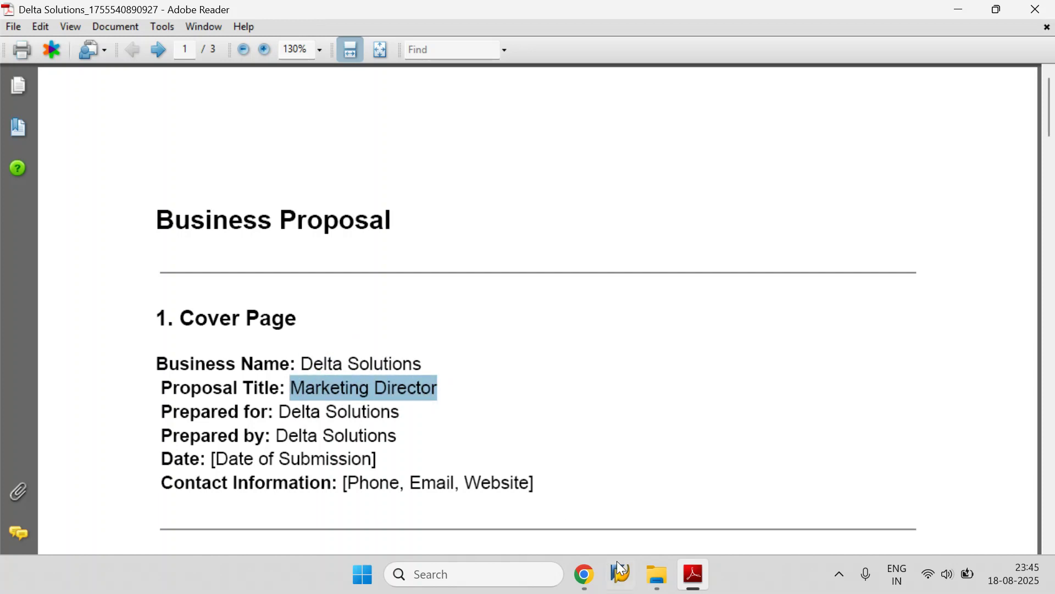
- Open the Gamma Innovations and Beta Ltd PDFs from the Downloads folder and examine their cover page fields
click(657, 574)
double_click(298, 205)
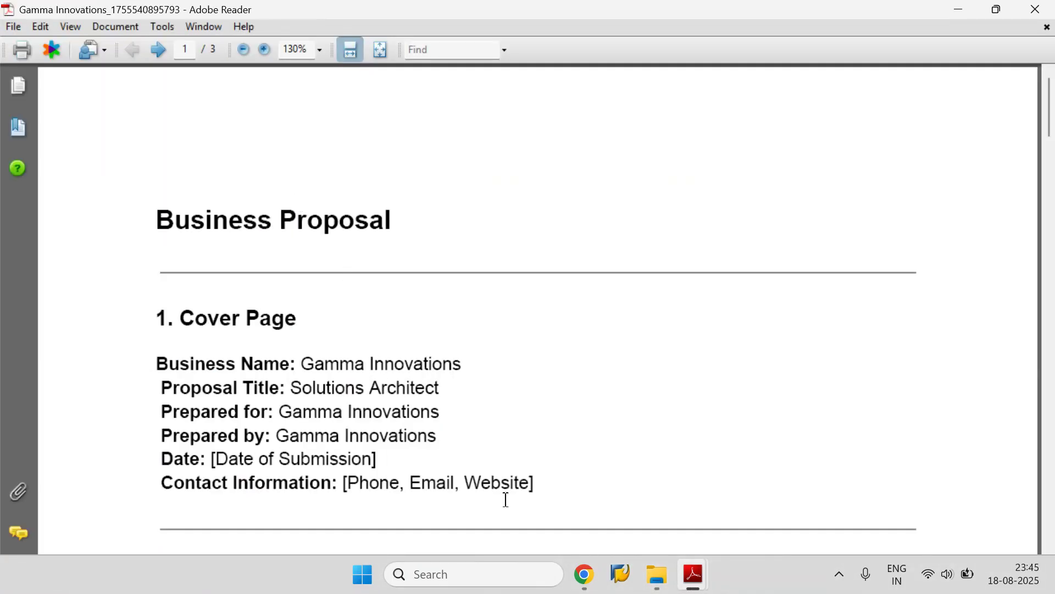
click(658, 574)
click(227, 214)
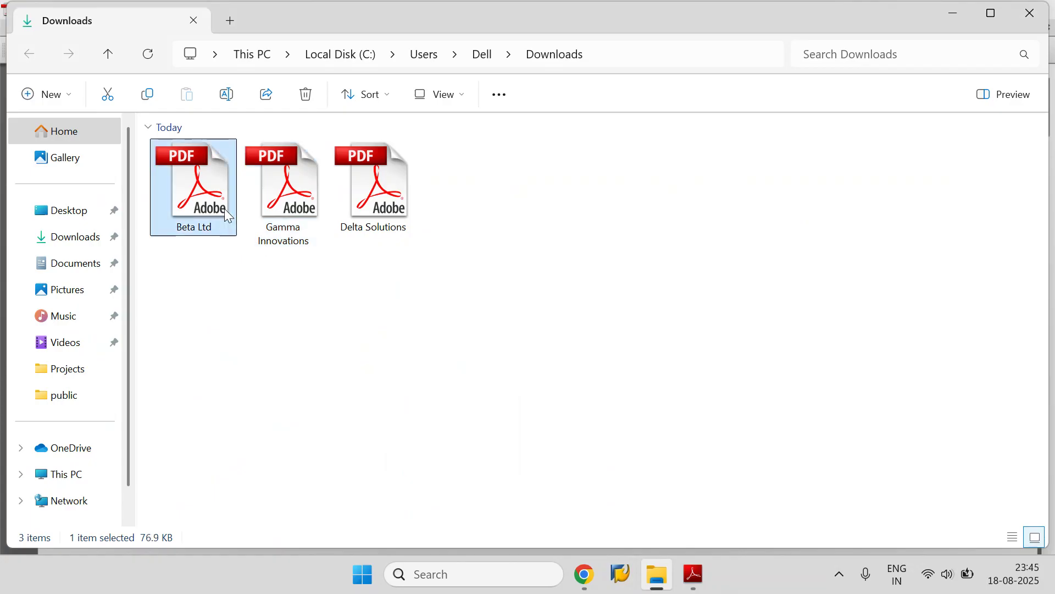
double_click(227, 215)
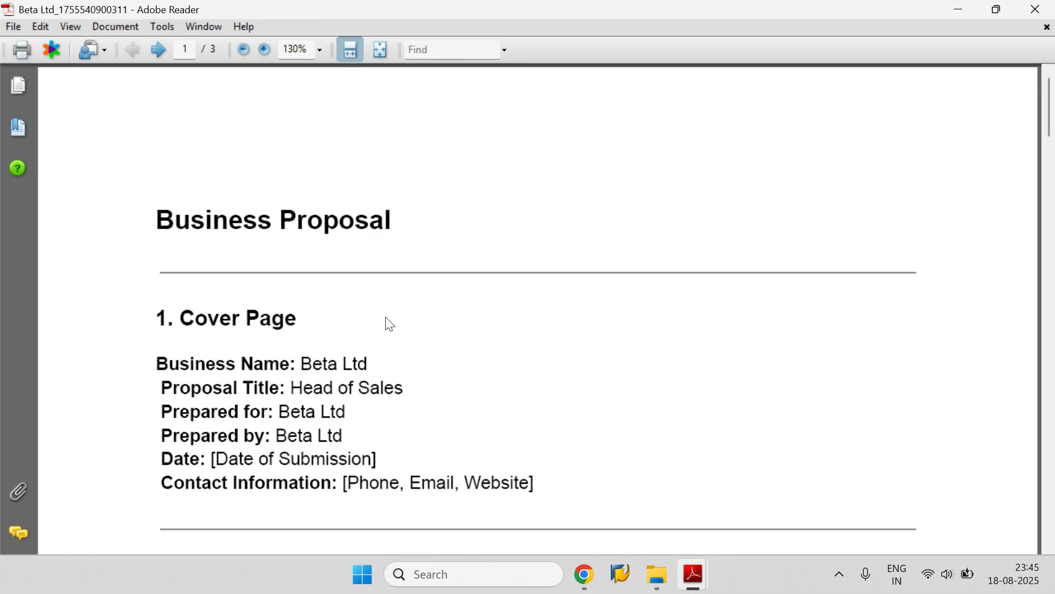
mouse_move(679, 560)
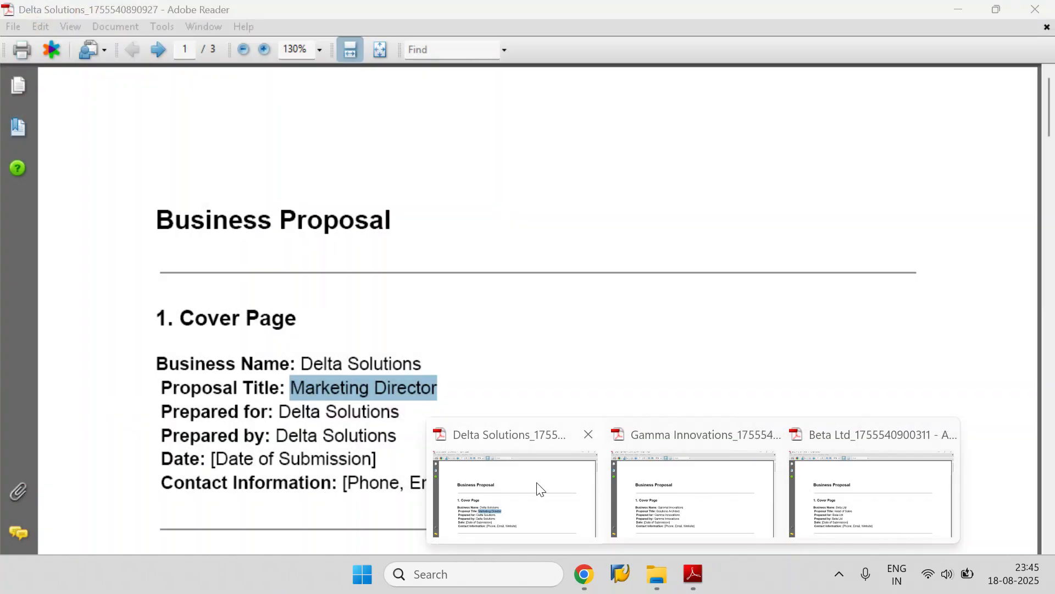
- Return to PDFOutput in the browser and look through the list of mappable Notion properties
mouse_move(584, 573)
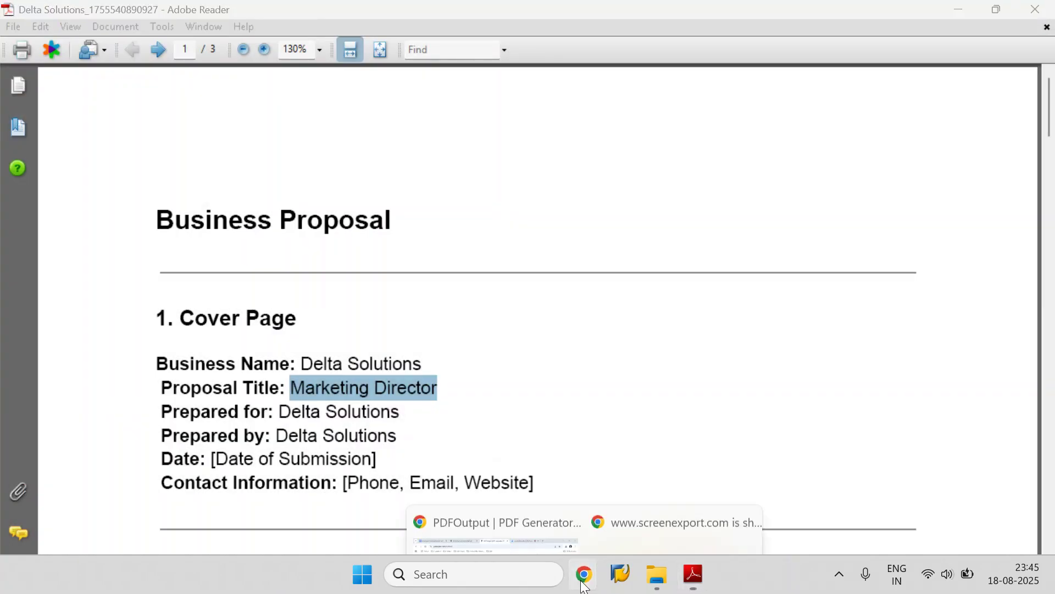
click(495, 495)
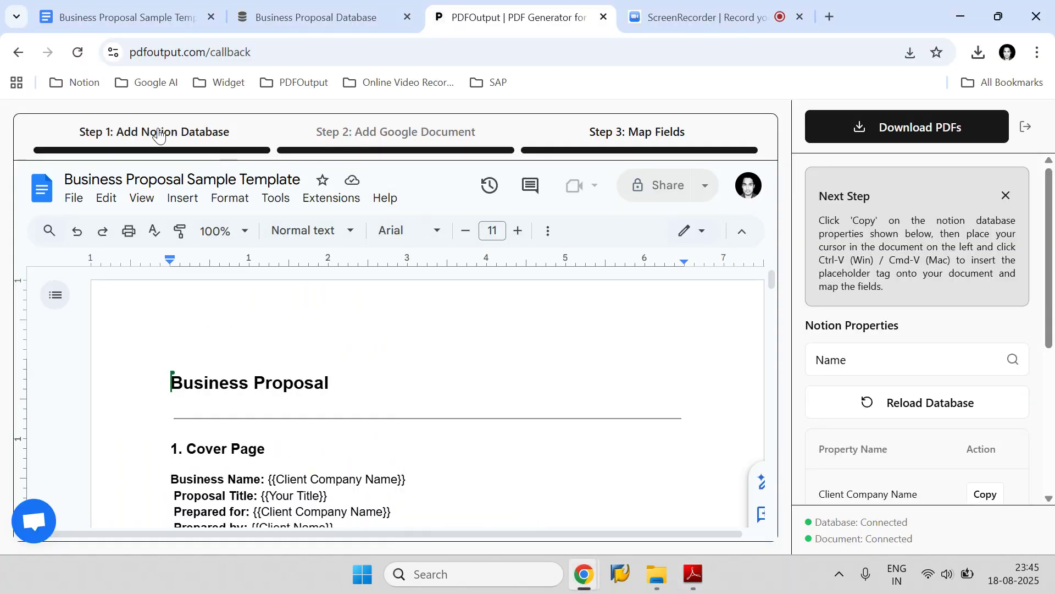
scroll(937, 329, down, 3)
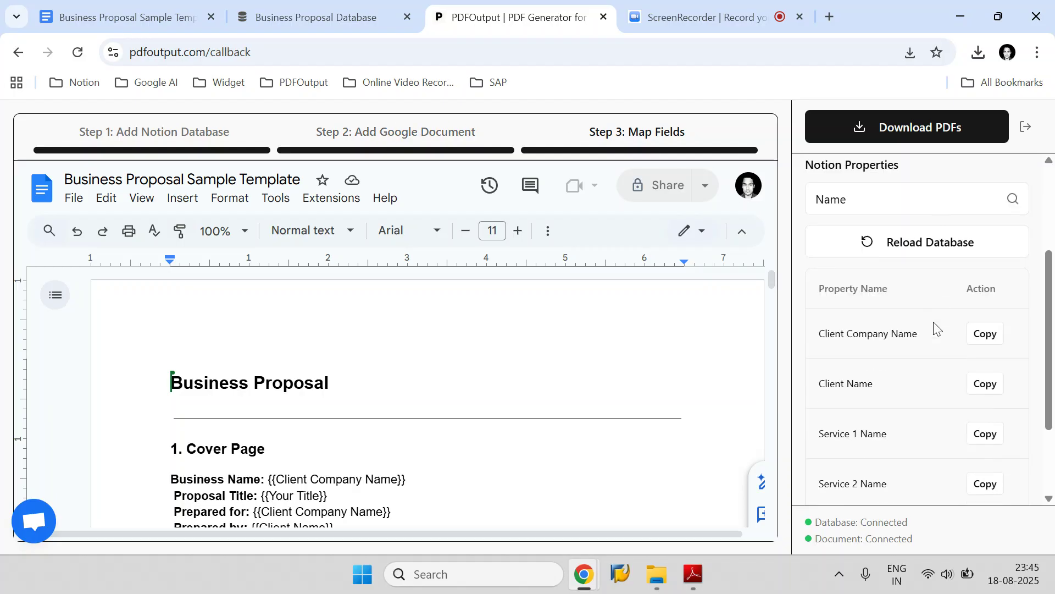
scroll(937, 328, down, 2)
scroll(605, 419, down, 3)
scroll(605, 417, up, 3)
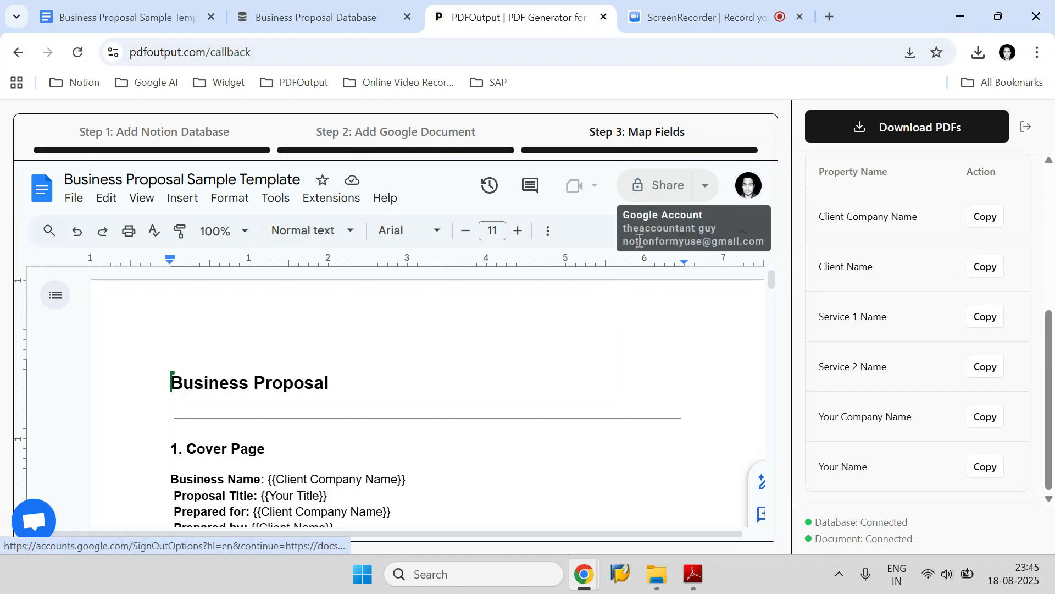
drag(652, 247, 759, 239)
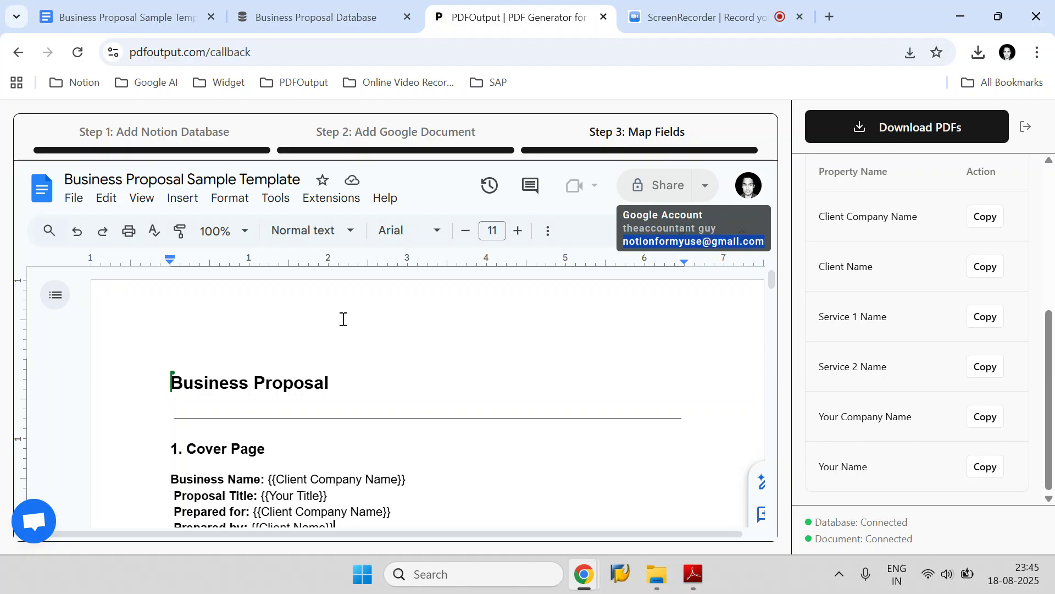
- View the PDFOutput support chat, close it, and switch to the ScreenRecorder page
click(31, 523)
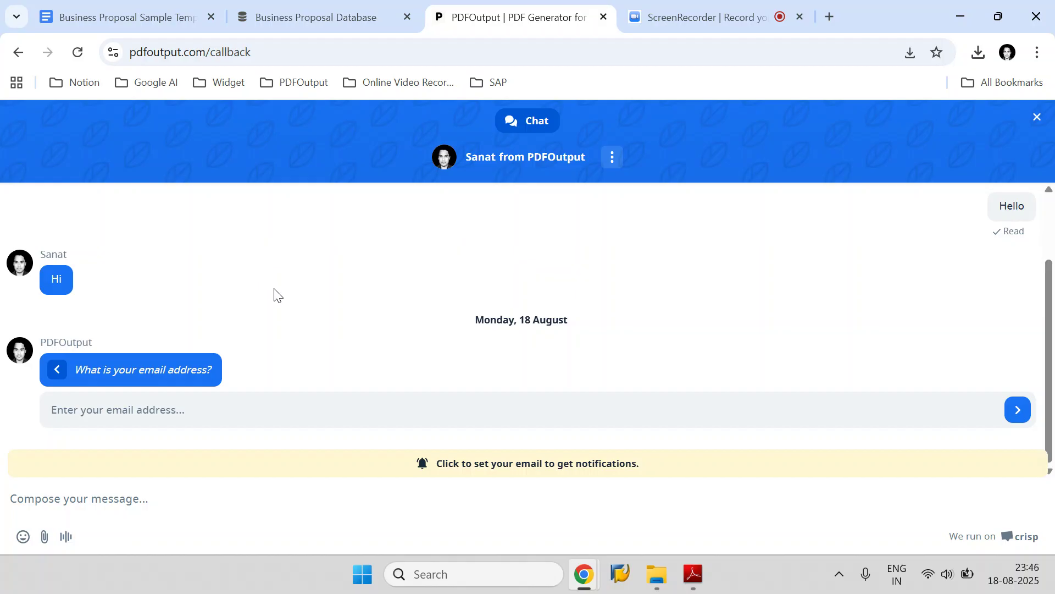
click(1038, 117)
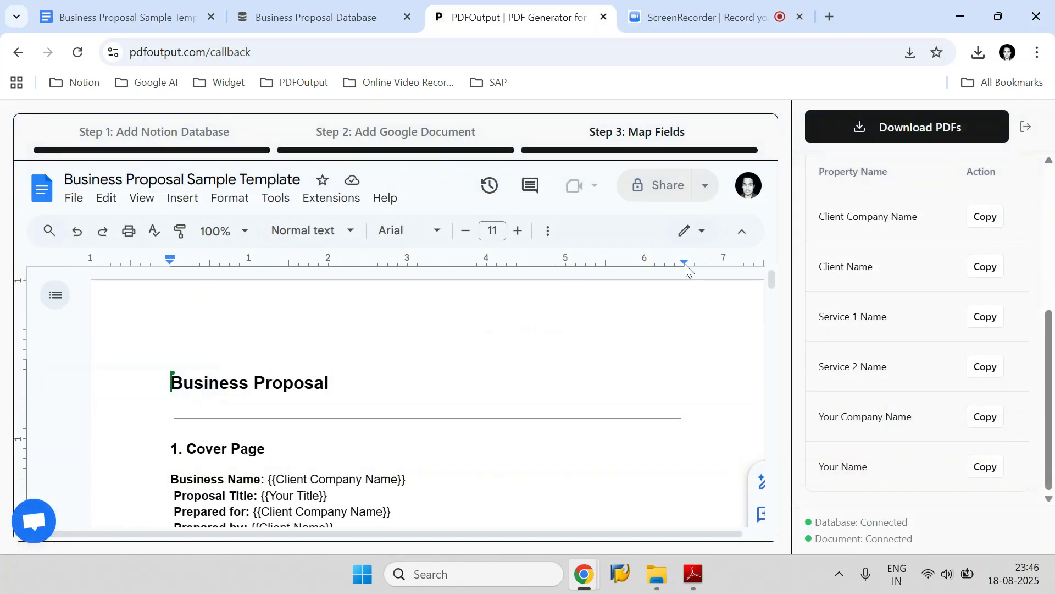
click(664, 22)
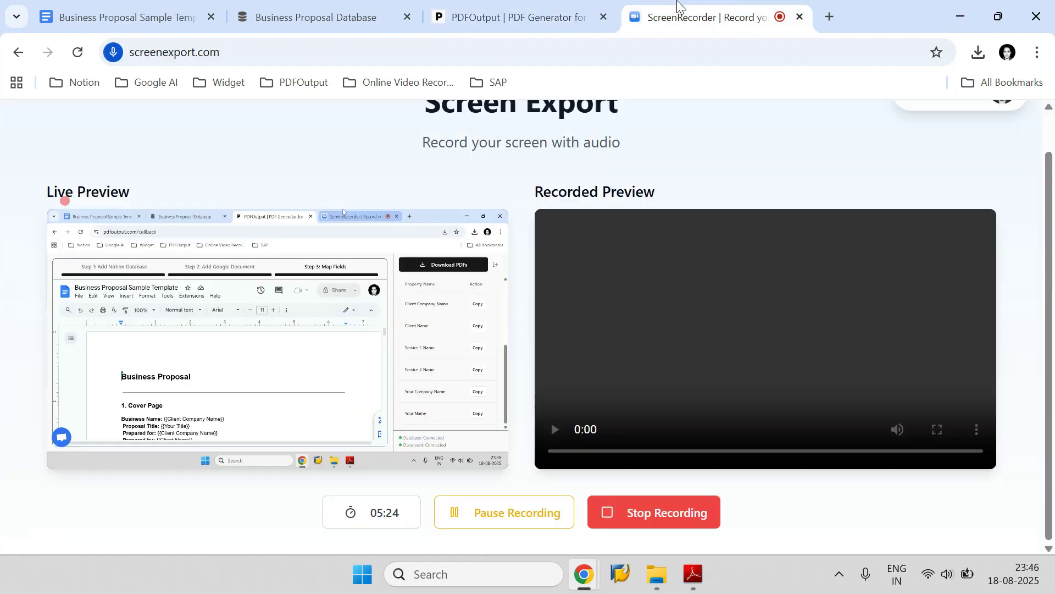